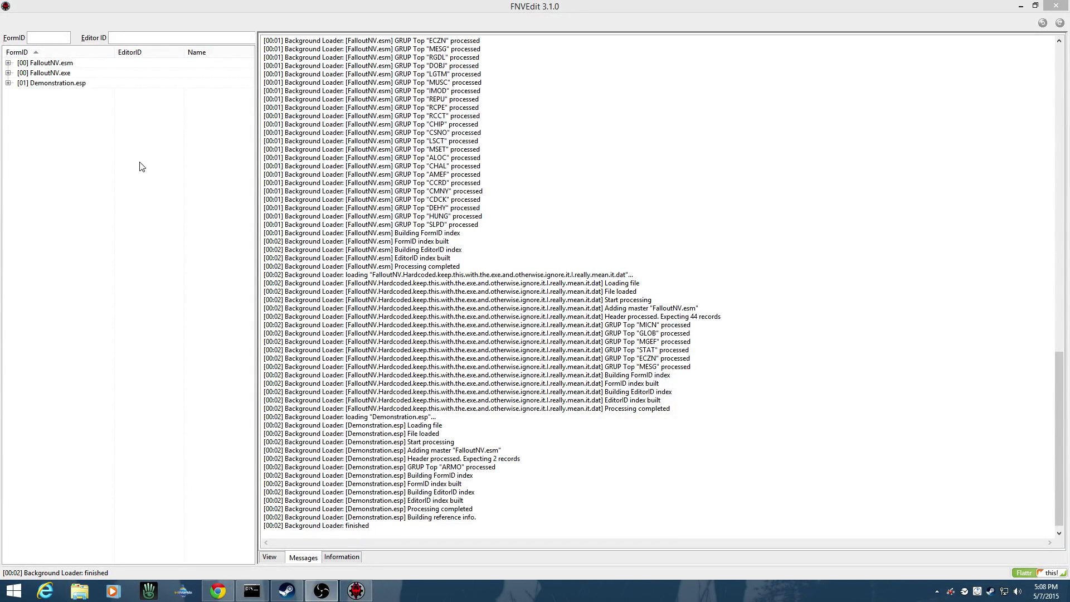
Step: Expand Demonstration.esp and its Armor group, and view the Merc Grunt Outfit record
{"action": "left_click", "coordinate": [8, 83]}
{"action": "left_click", "coordinate": [19, 103]}
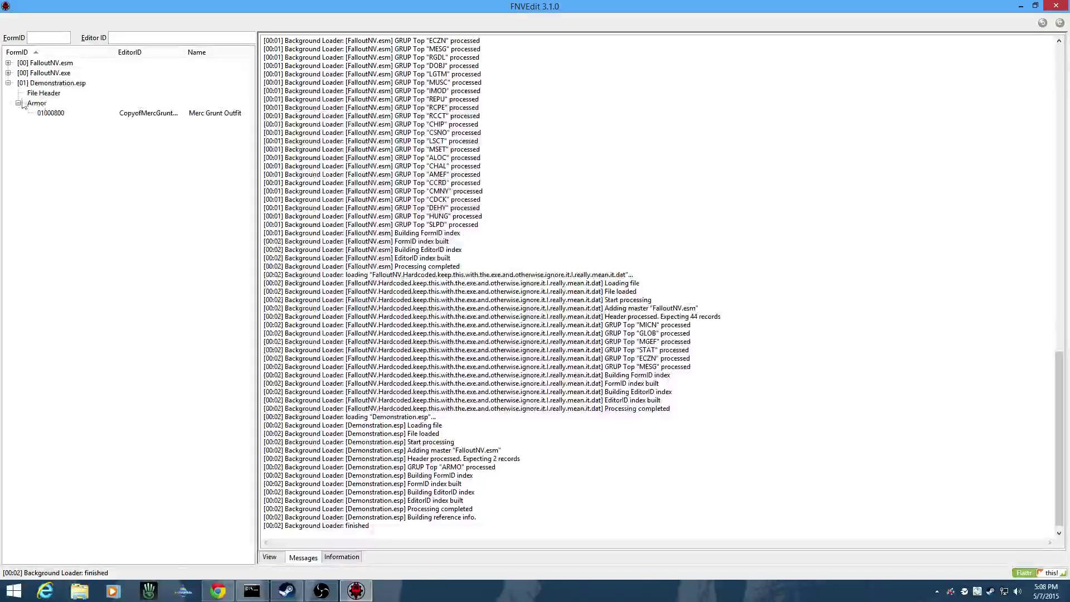
{"action": "left_click", "coordinate": [117, 115]}
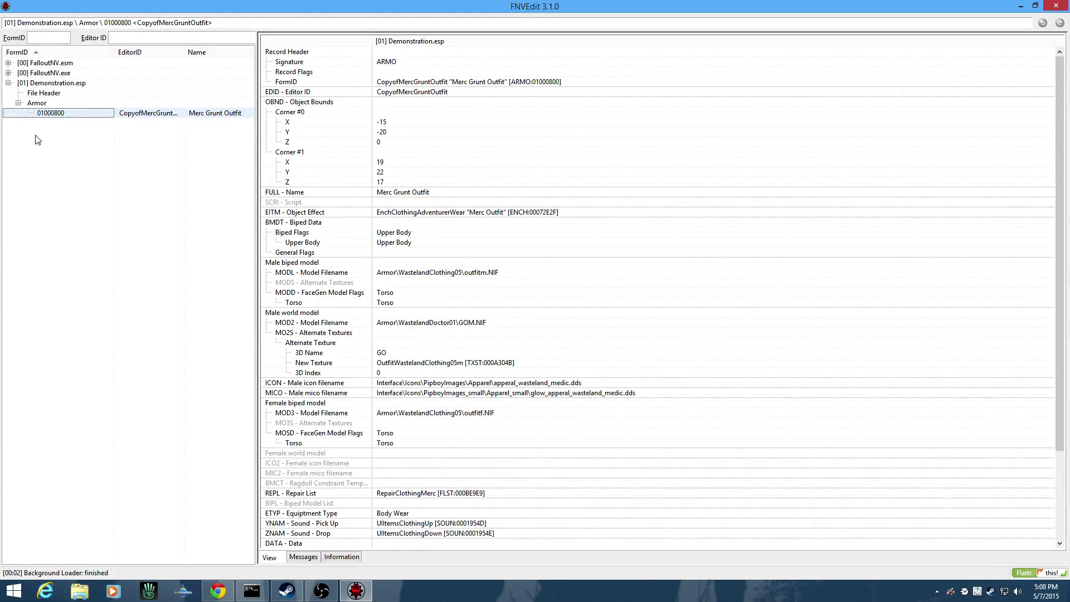
Step: Add an ENCH - Object Effect group to the Demonstration.esp plugin
{"action": "left_click", "coordinate": [55, 85]}
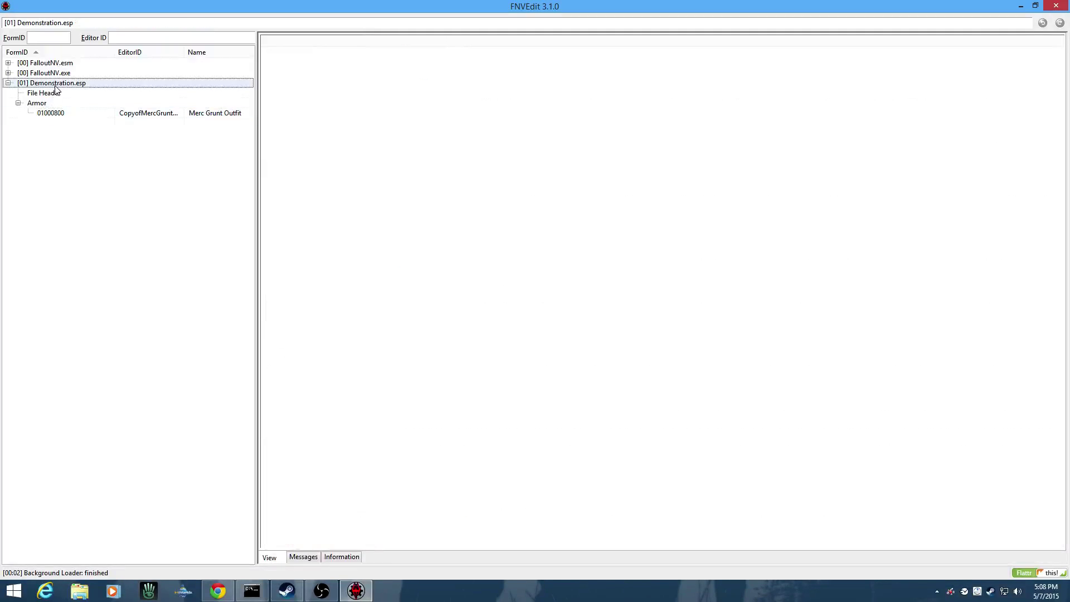
{"action": "right_click", "coordinate": [55, 87]}
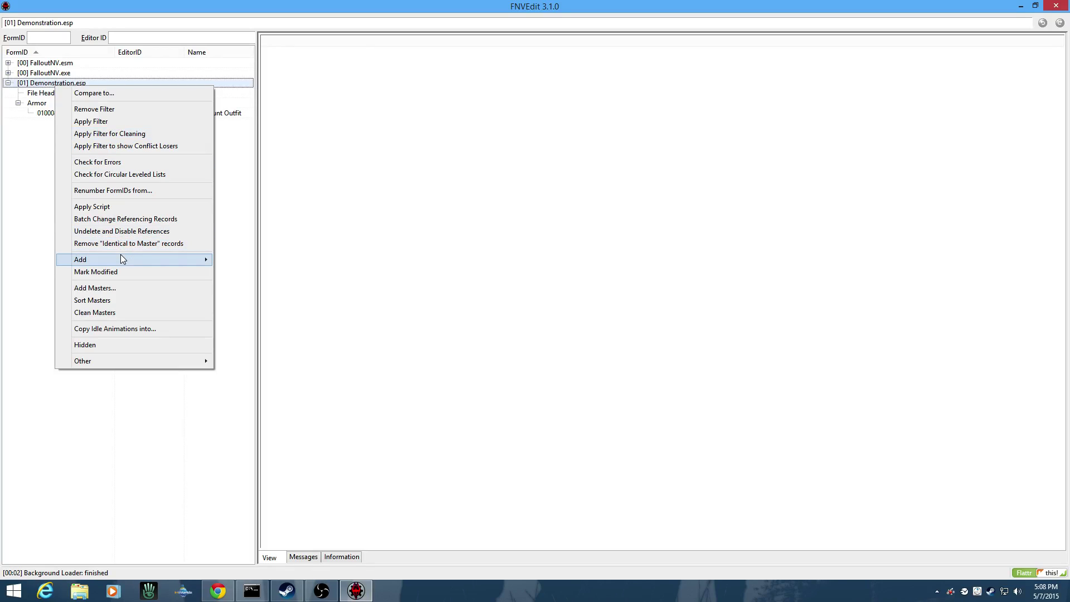
{"action": "mouse_move", "coordinate": [124, 255]}
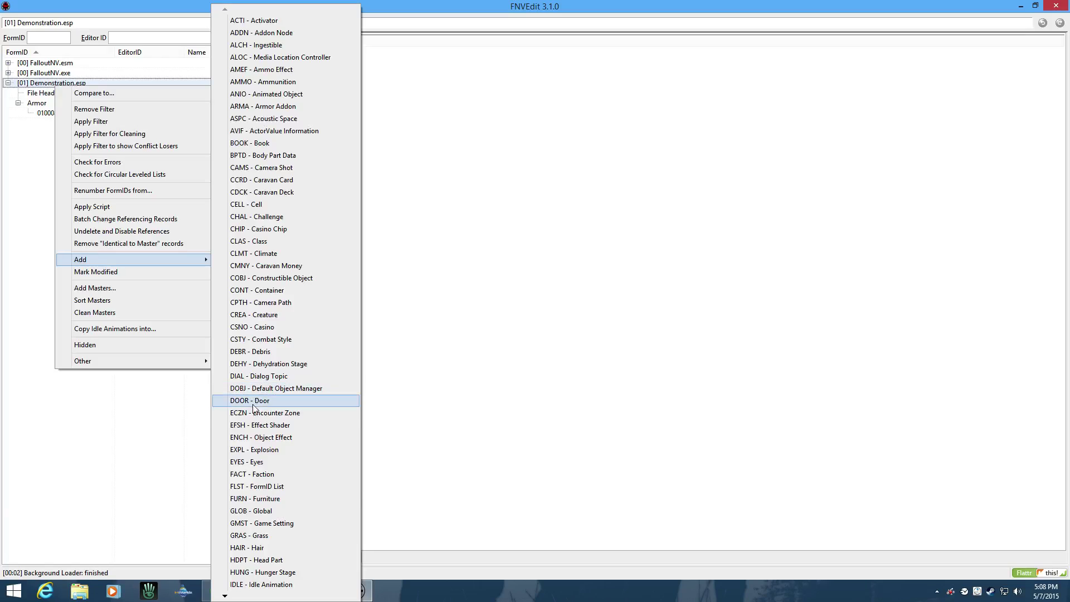
{"action": "left_click", "coordinate": [264, 439]}
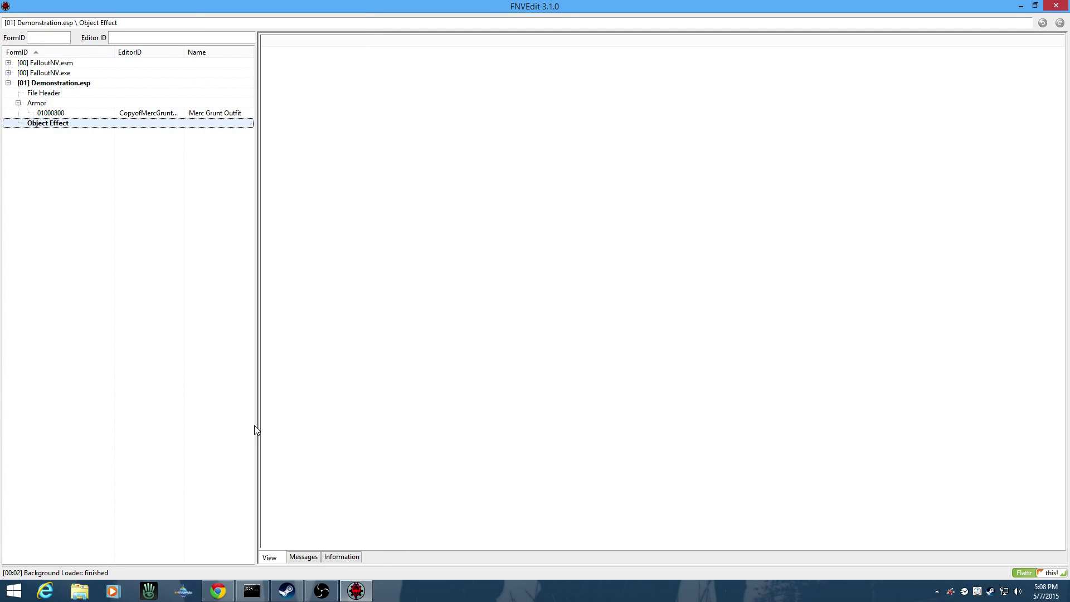
Step: Create a new object effect record with FormID 01000801 in the Object Effect group
{"action": "right_click", "coordinate": [51, 128]}
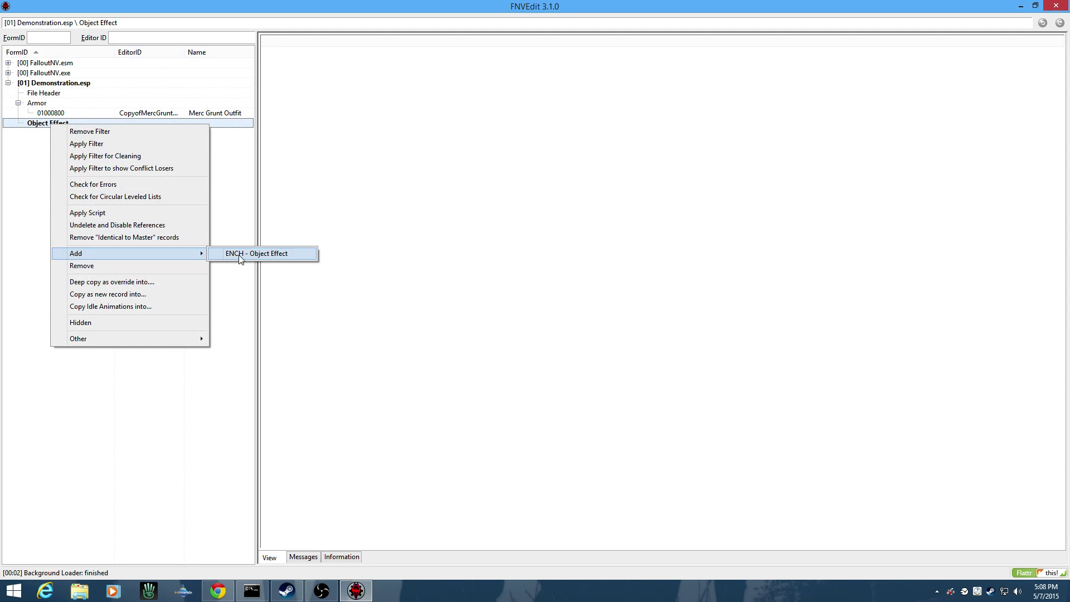
{"action": "left_click", "coordinate": [241, 255]}
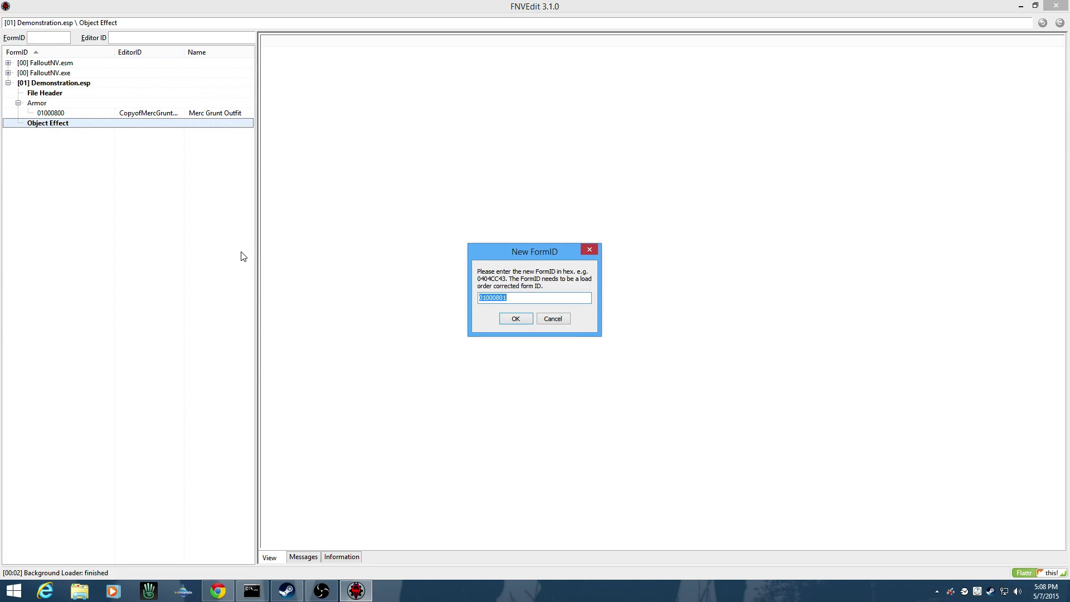
{"action": "left_click", "coordinate": [514, 319]}
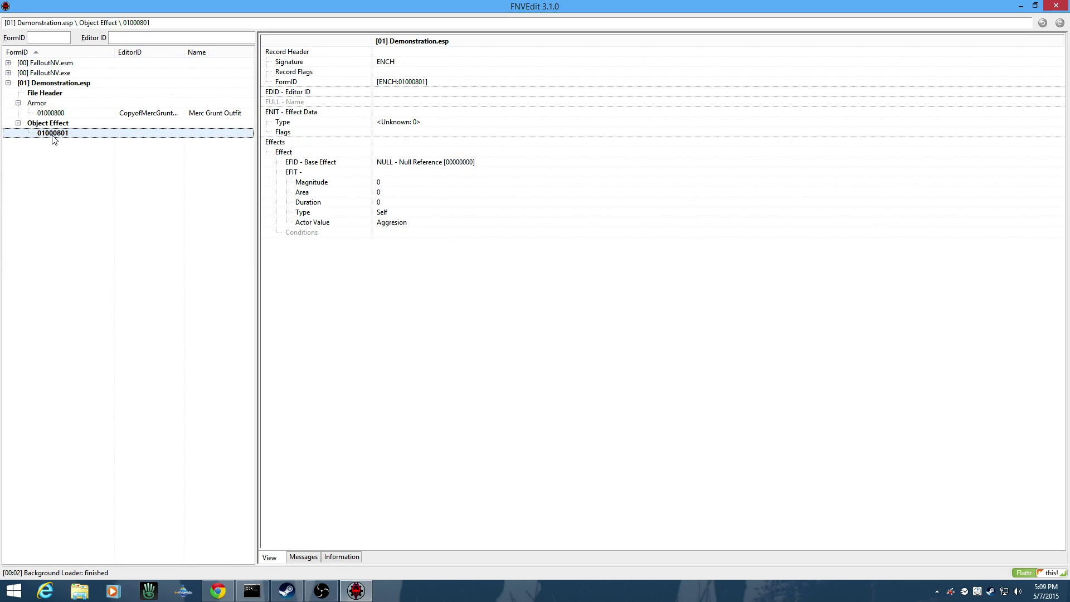
Step: Add the FULL - Name field to the new object effect, accepting the edit warning, and set it to "Demo Effect"
{"action": "right_click", "coordinate": [406, 105]}
{"action": "left_click", "coordinate": [424, 113]}
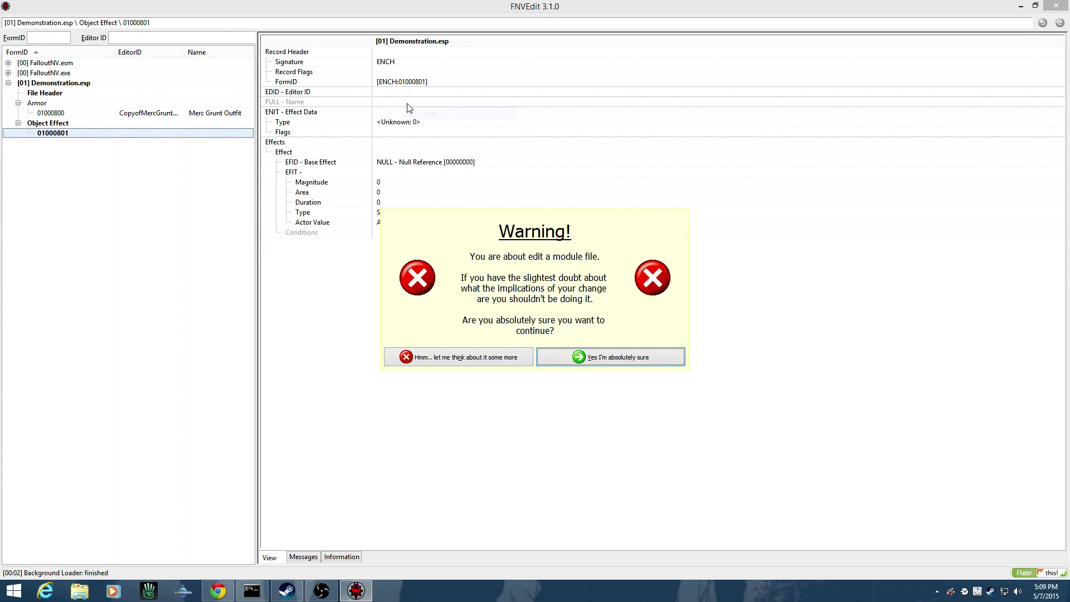
{"action": "left_click", "coordinate": [559, 362]}
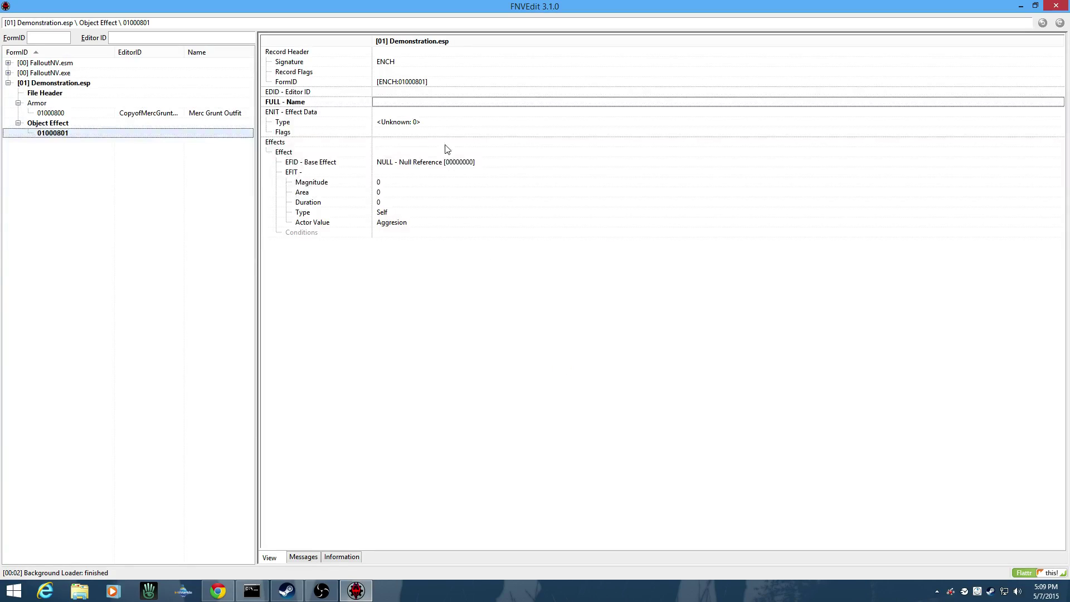
{"action": "right_click", "coordinate": [441, 103]}
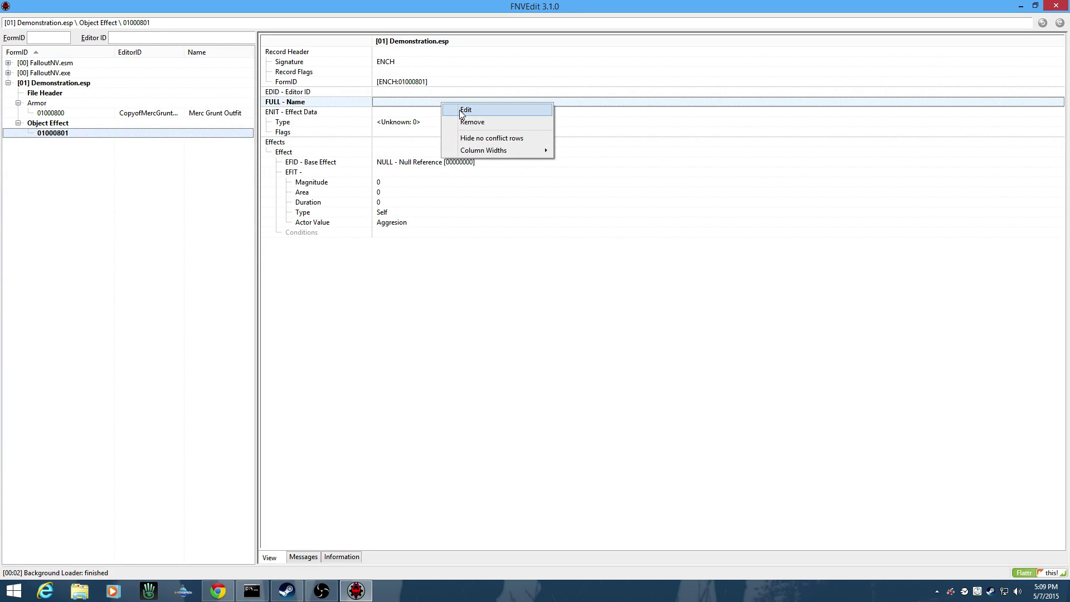
{"action": "left_click", "coordinate": [461, 113]}
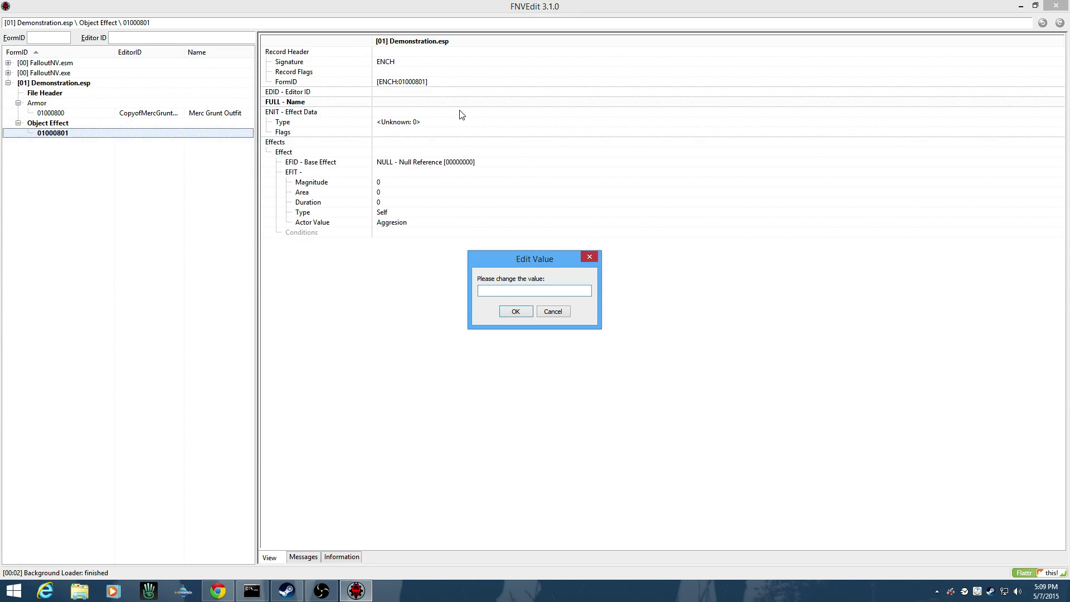
{"action": "type", "text": "Demo Effect"}
{"action": "key", "text": "Return"}
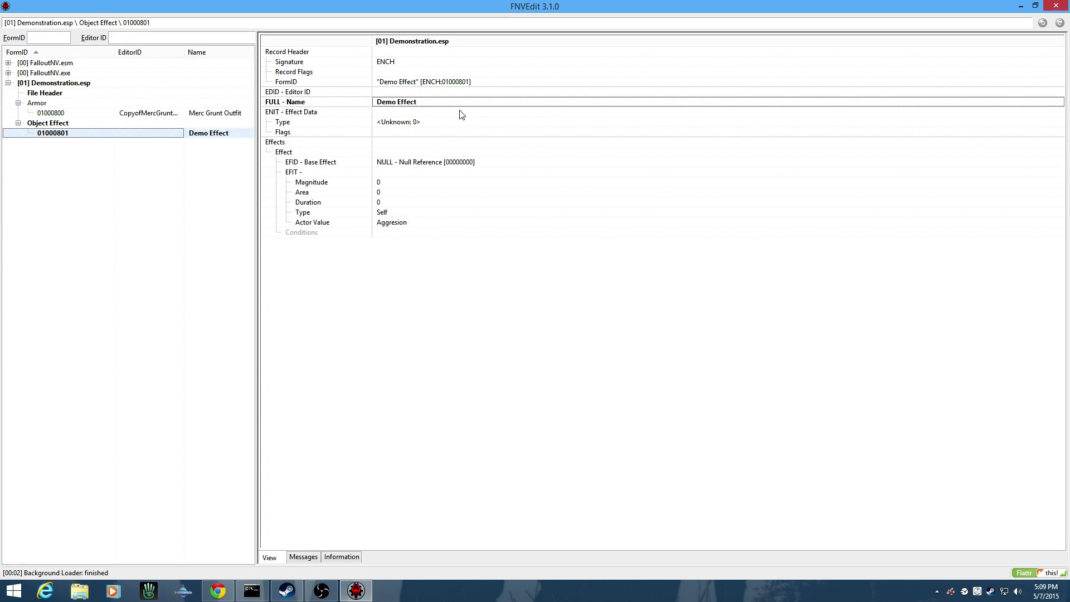
Step: Set the Type in the Demo Effect record's effect data to Apparel and check the available type options
{"action": "left_click", "coordinate": [415, 123]}
{"action": "right_click", "coordinate": [414, 125]}
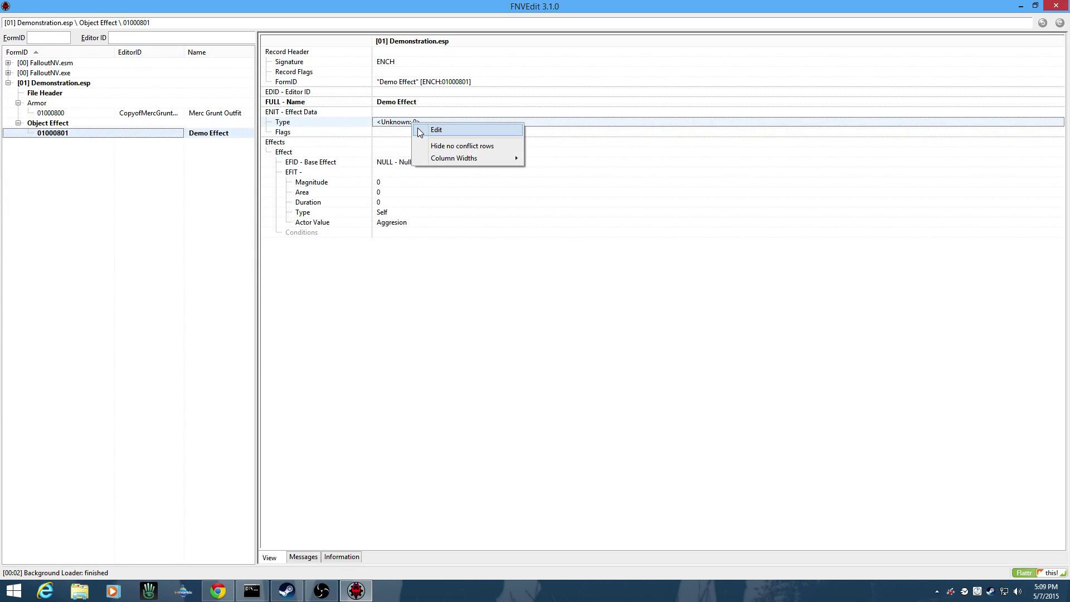
{"action": "left_click", "coordinate": [418, 129]}
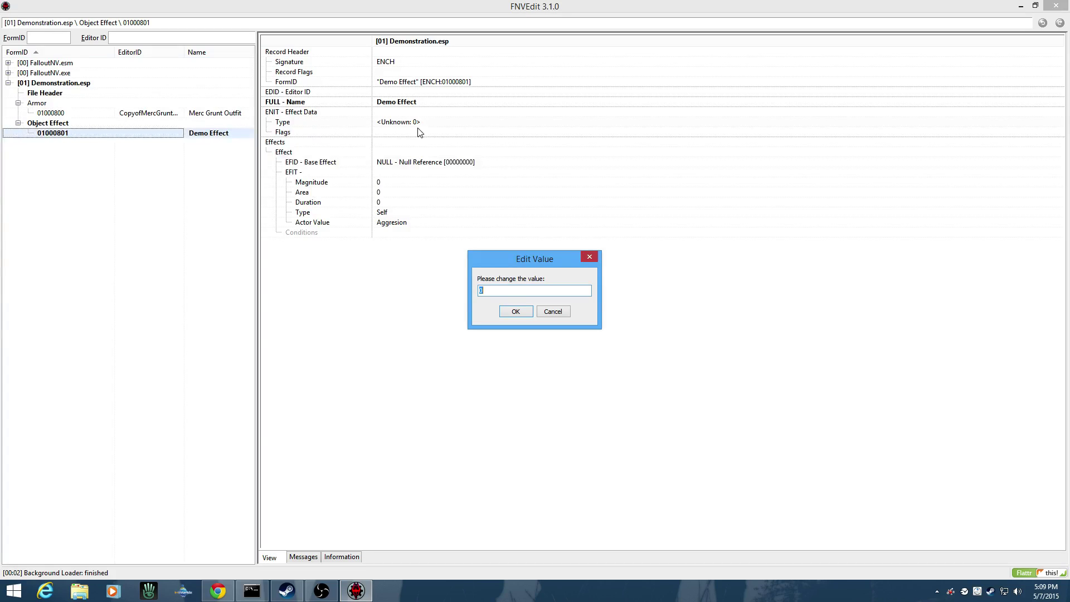
{"action": "type", "text": "Apparekl"}
{"action": "key", "text": "Return"}
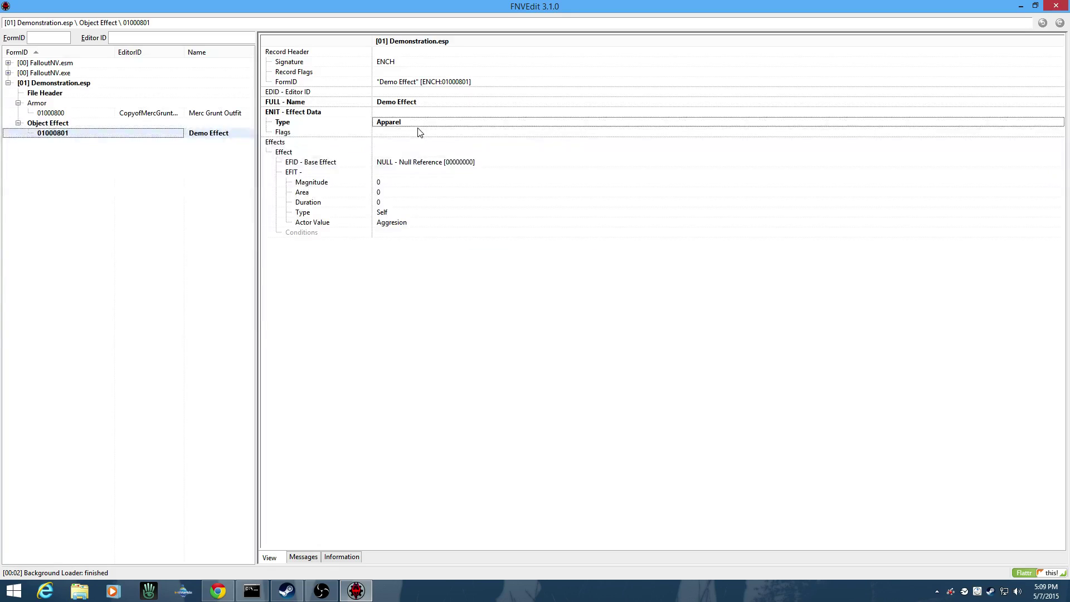
{"action": "left_click", "coordinate": [447, 121]}
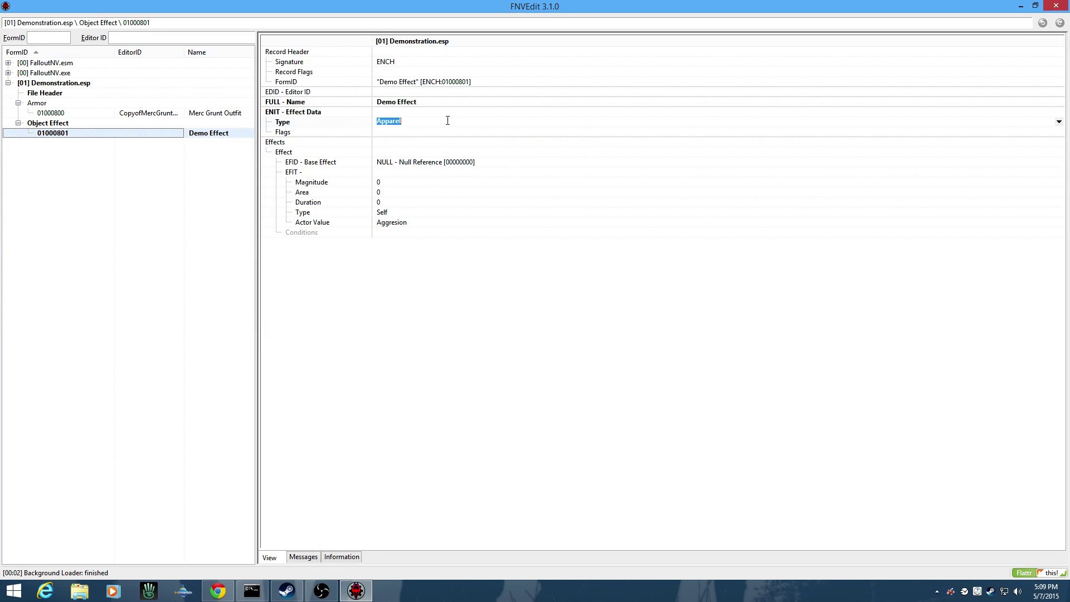
{"action": "left_click", "coordinate": [1058, 121]}
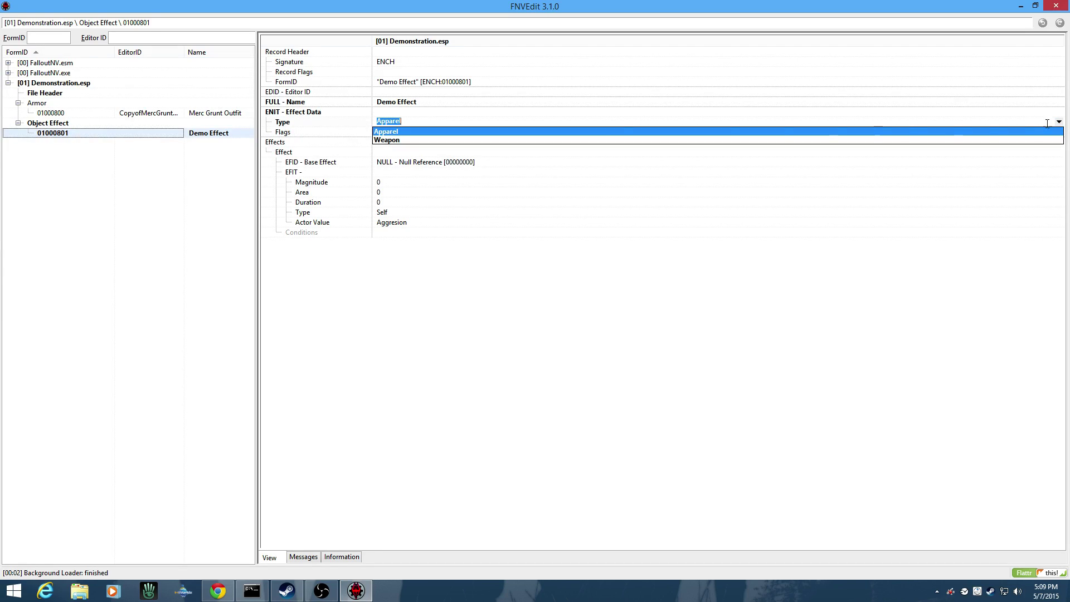
{"action": "left_click", "coordinate": [572, 146]}
{"action": "left_click", "coordinate": [577, 144]}
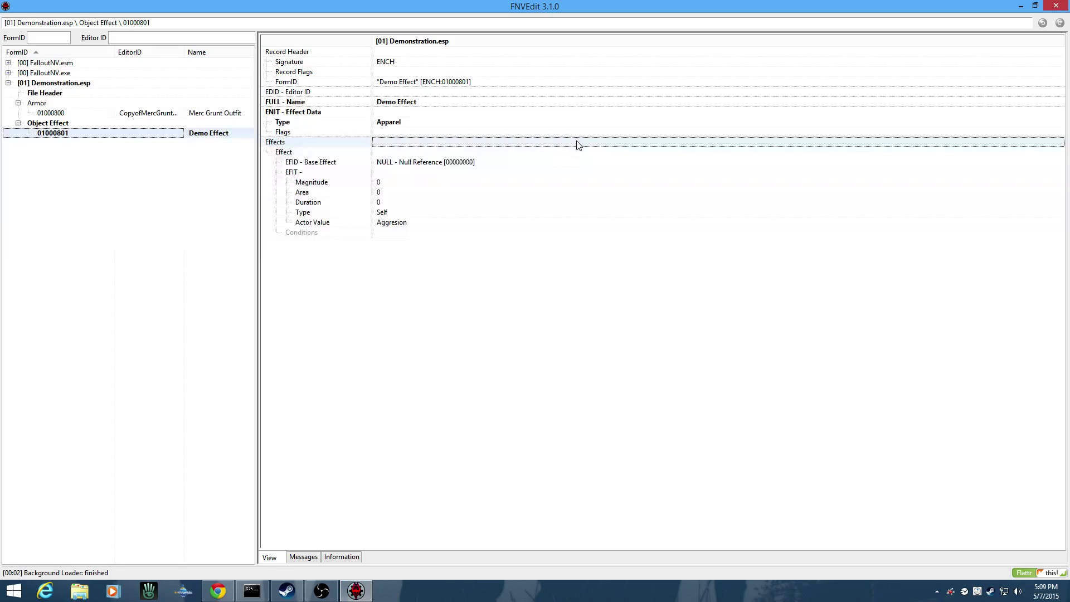
Step: Set the effect's EFID - Base Effect to IncreaseSkillGuns "Increased Guns"
{"action": "left_click", "coordinate": [484, 162]}
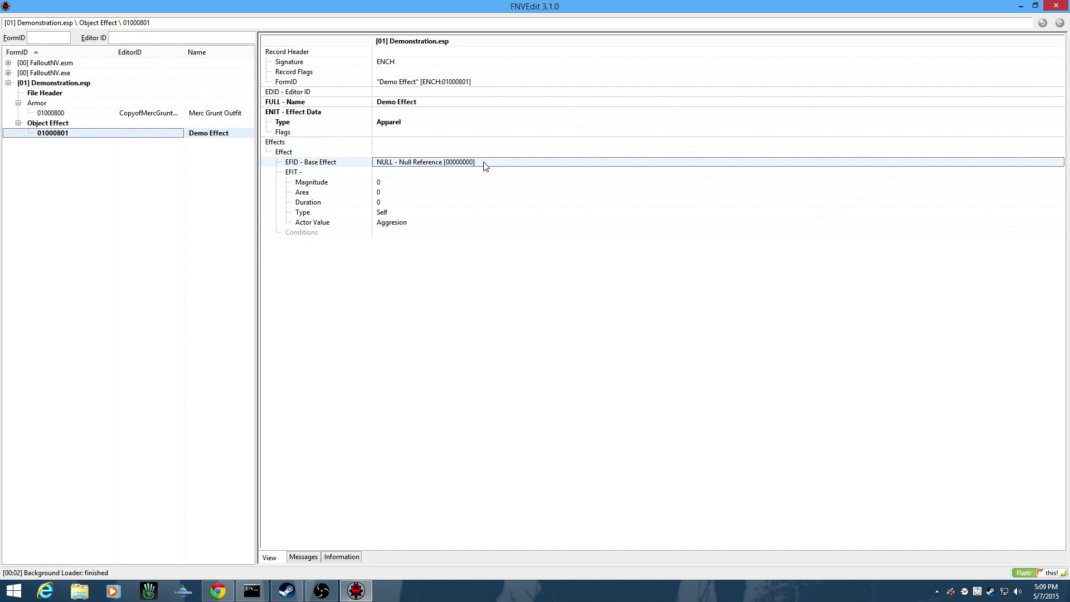
{"action": "left_click", "coordinate": [486, 163]}
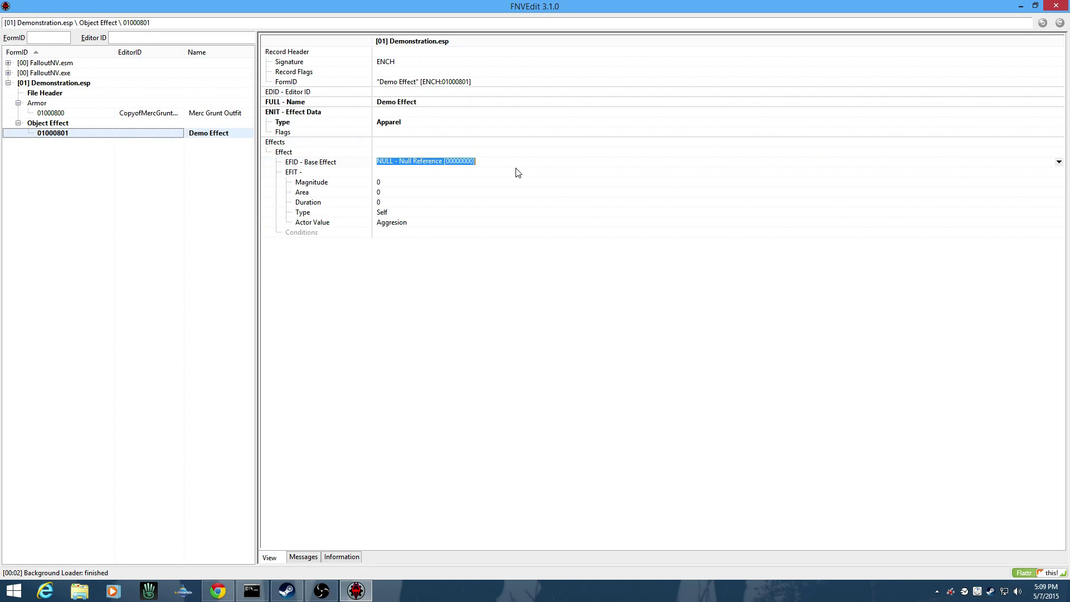
{"action": "left_click", "coordinate": [1059, 162]}
{"action": "scroll", "coordinate": [764, 262], "scroll_direction": "down", "scroll_amount": 20}
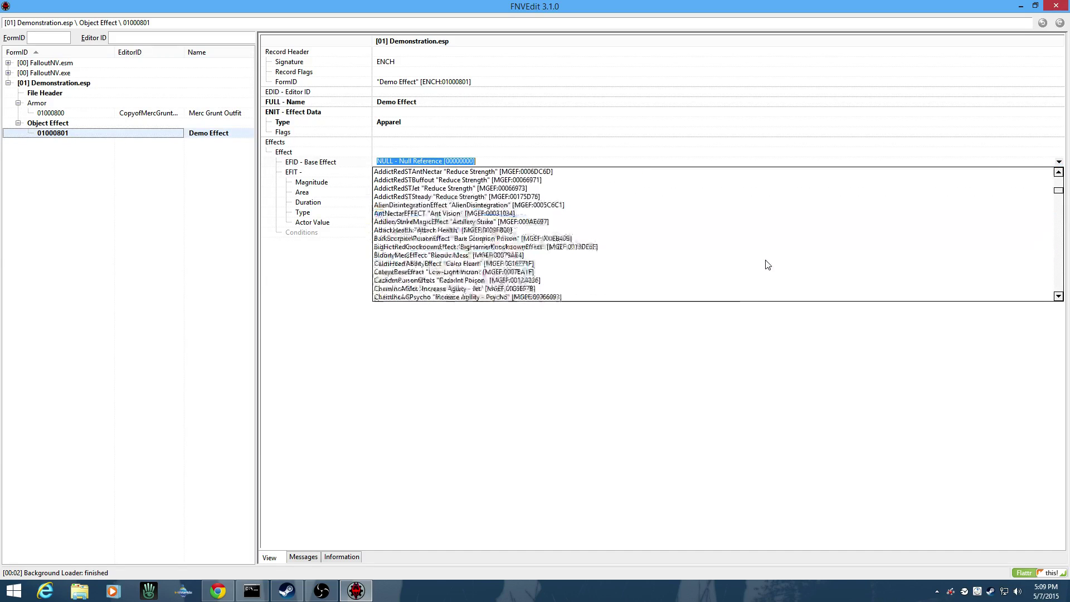
{"action": "scroll", "coordinate": [762, 269], "scroll_direction": "down", "scroll_amount": 15}
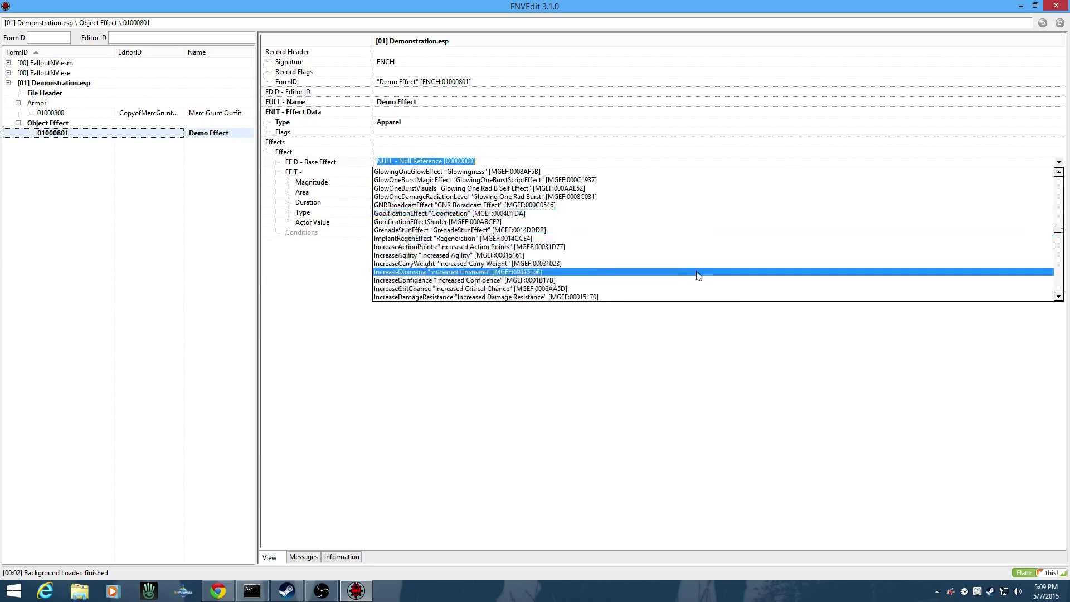
{"action": "scroll", "coordinate": [578, 245], "scroll_direction": "up", "scroll_amount": 1}
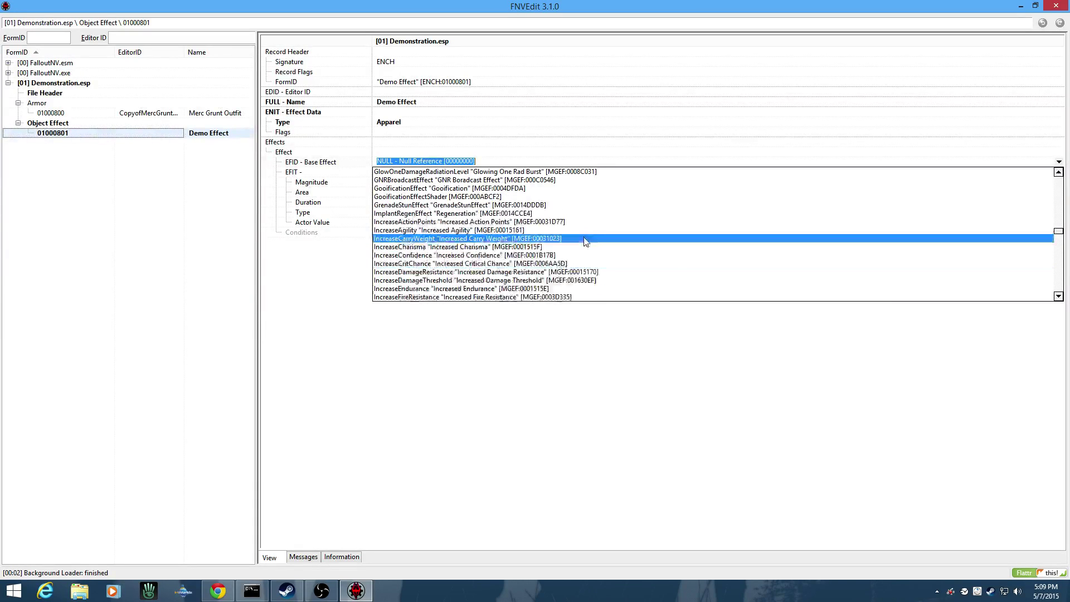
{"action": "scroll", "coordinate": [579, 241], "scroll_direction": "down", "scroll_amount": 2}
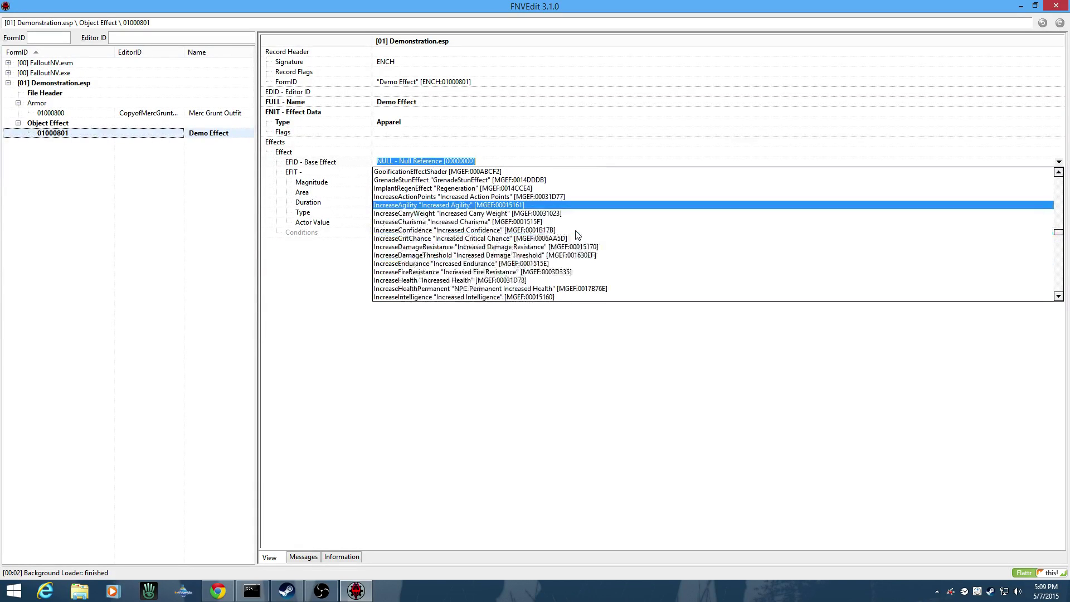
{"action": "scroll", "coordinate": [552, 207], "scroll_direction": "down", "scroll_amount": 3}
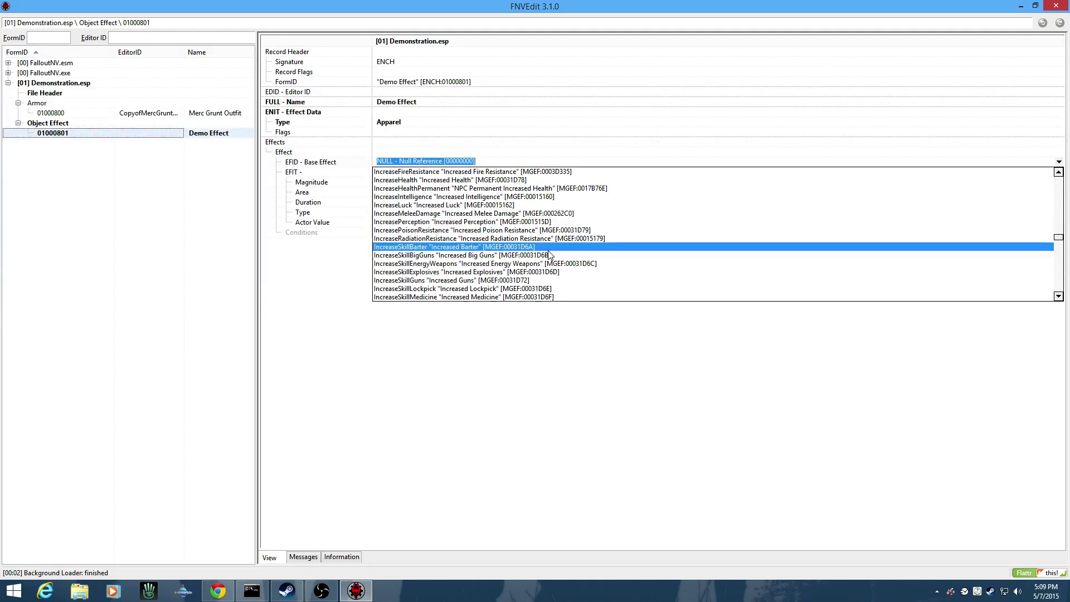
{"action": "left_click", "coordinate": [548, 280]}
Step: Set the Magnitude of the Increased Guns effect to 10
{"action": "left_click", "coordinate": [483, 186]}
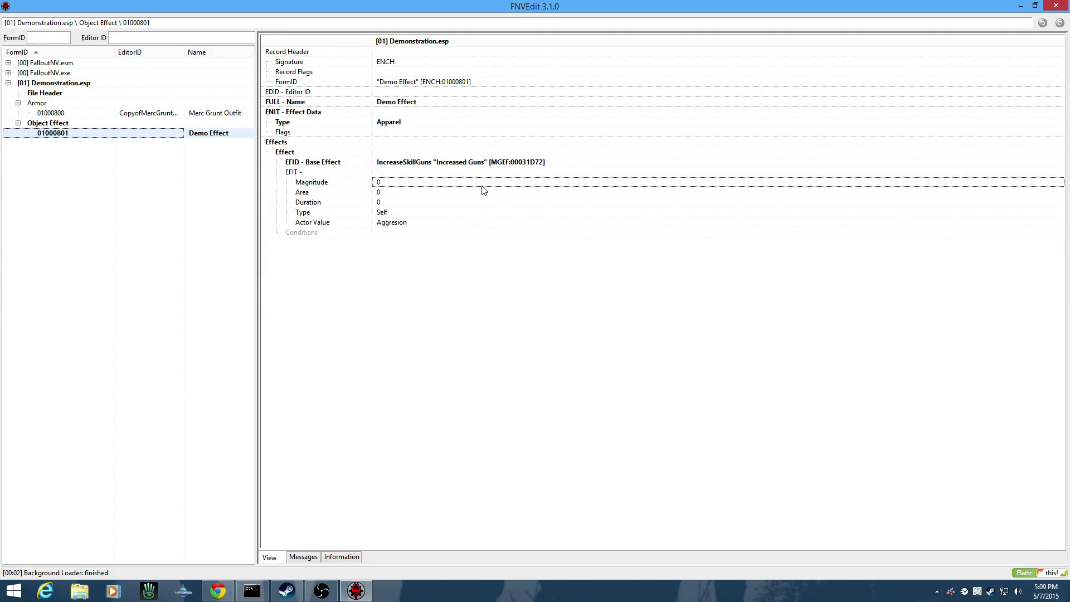
{"action": "right_click", "coordinate": [483, 187]}
{"action": "left_click", "coordinate": [504, 192]}
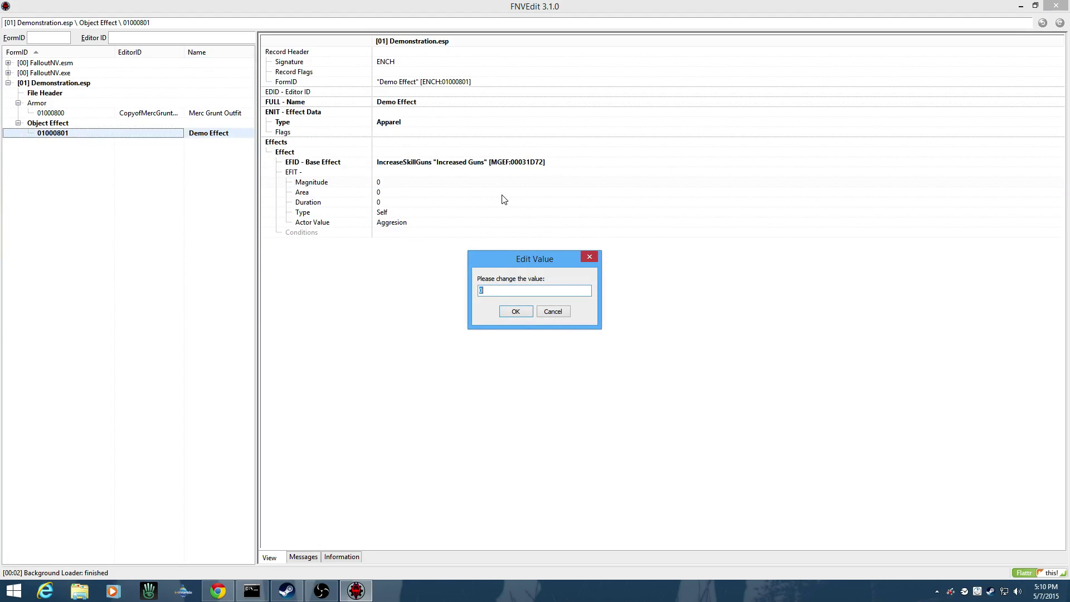
{"action": "type", "text": "10"}
{"action": "key", "text": "Return"}
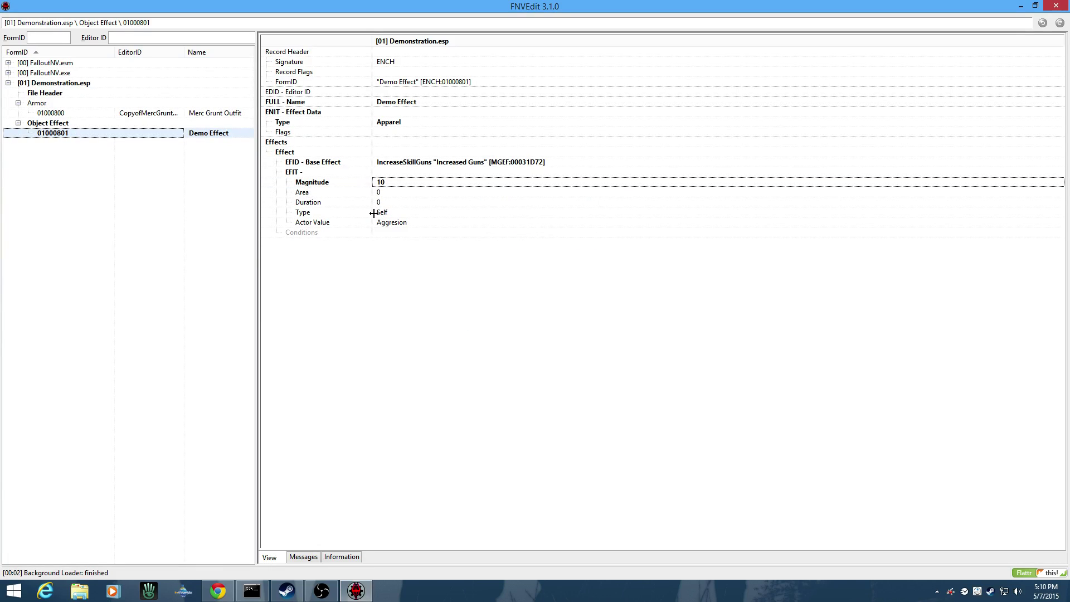
Step: Set the Actor Value of the Increased Guns effect to Guns
{"action": "left_click", "coordinate": [394, 225]}
{"action": "right_click", "coordinate": [394, 225]}
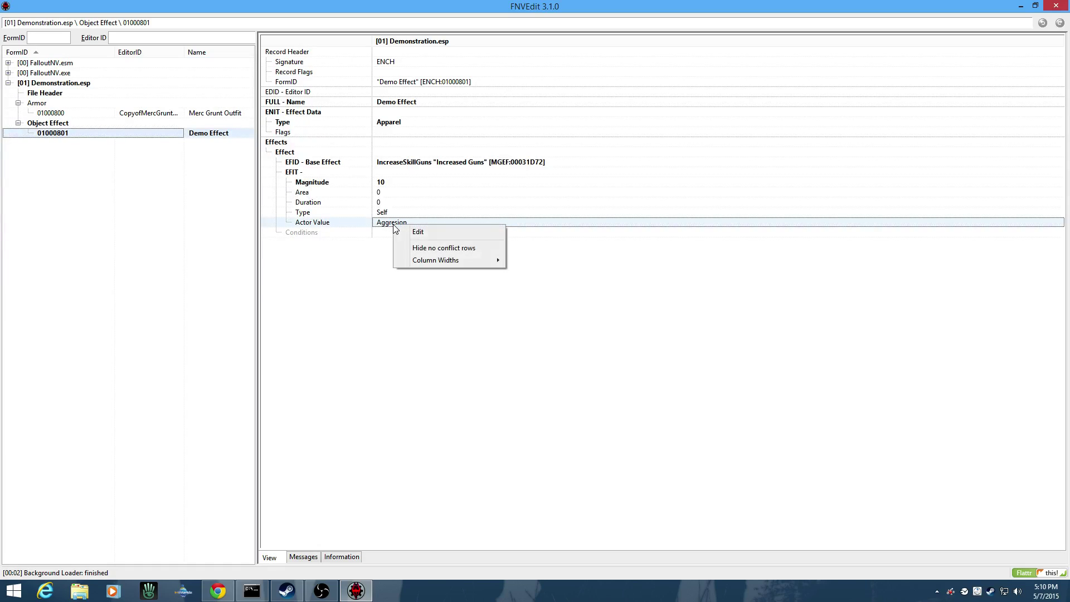
{"action": "key", "text": "Escape"}
{"action": "double_click", "coordinate": [387, 225]}
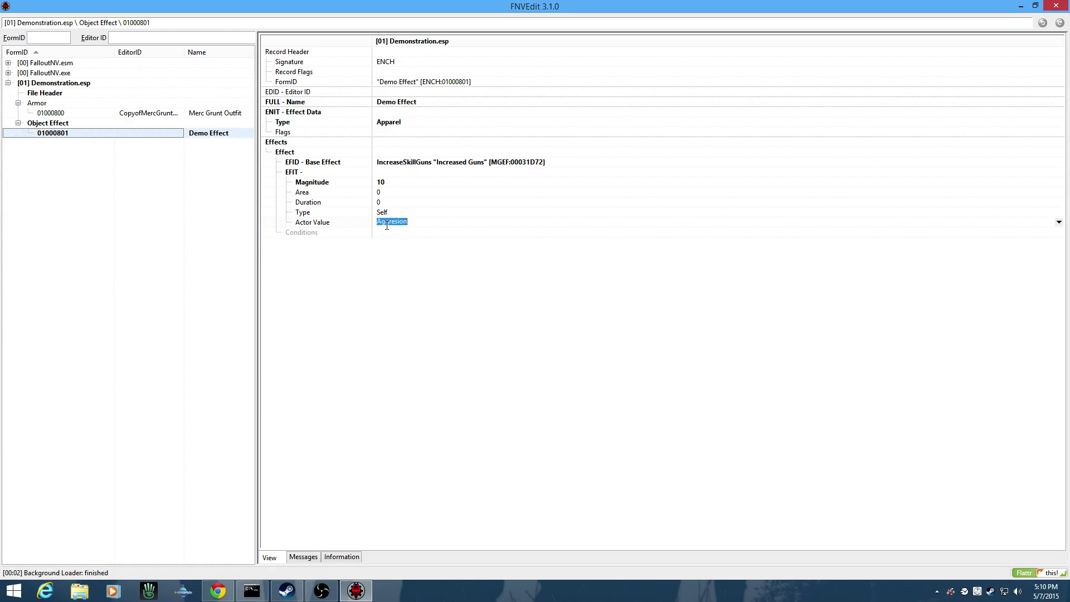
{"action": "type", "text": "guns"}
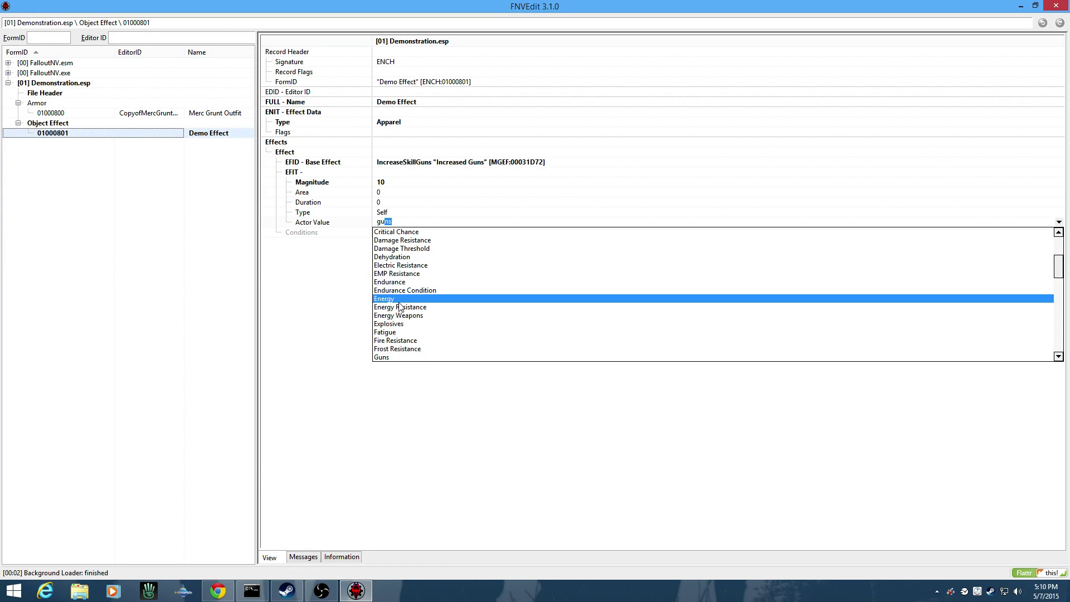
{"action": "left_click", "coordinate": [399, 357]}
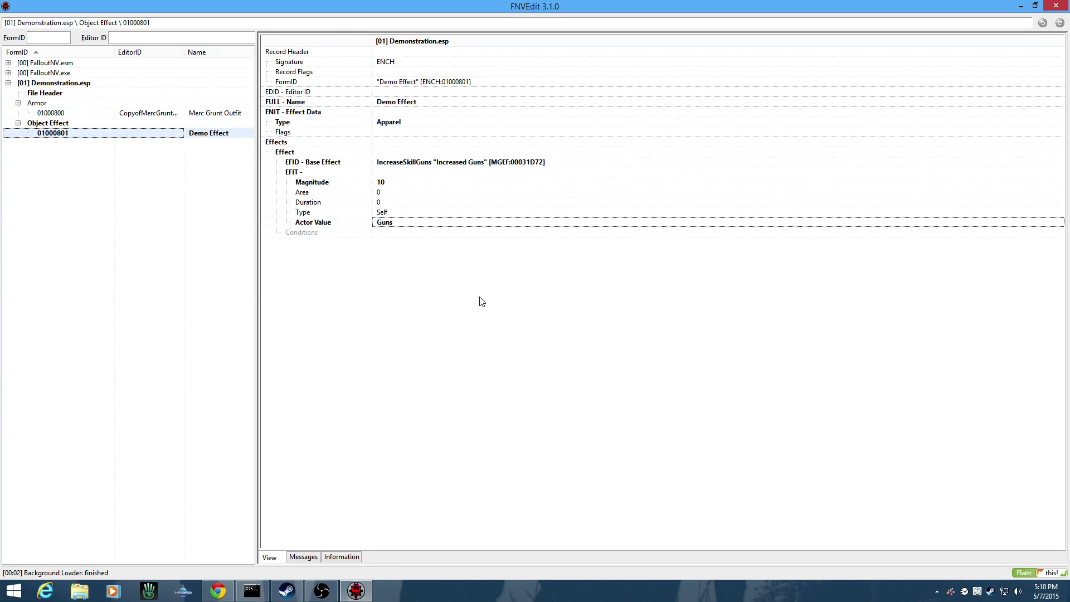
Step: Add a second effect to the Demo Effect record and set its EFID - Base Effect to IncreaseSkillSneak "Increased Sneak"
{"action": "right_click", "coordinate": [394, 143]}
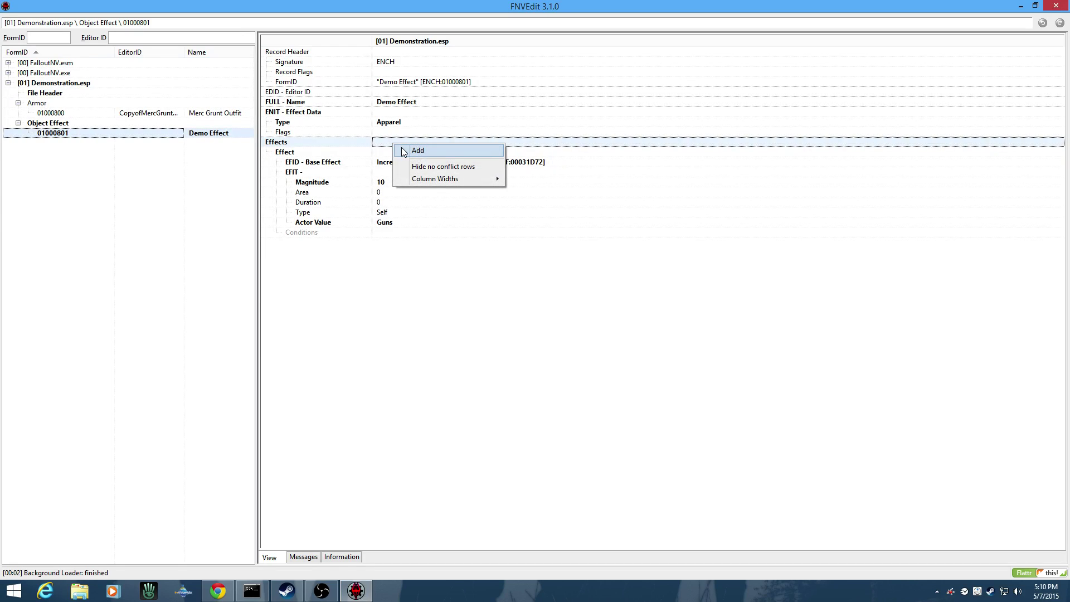
{"action": "left_click", "coordinate": [417, 150]}
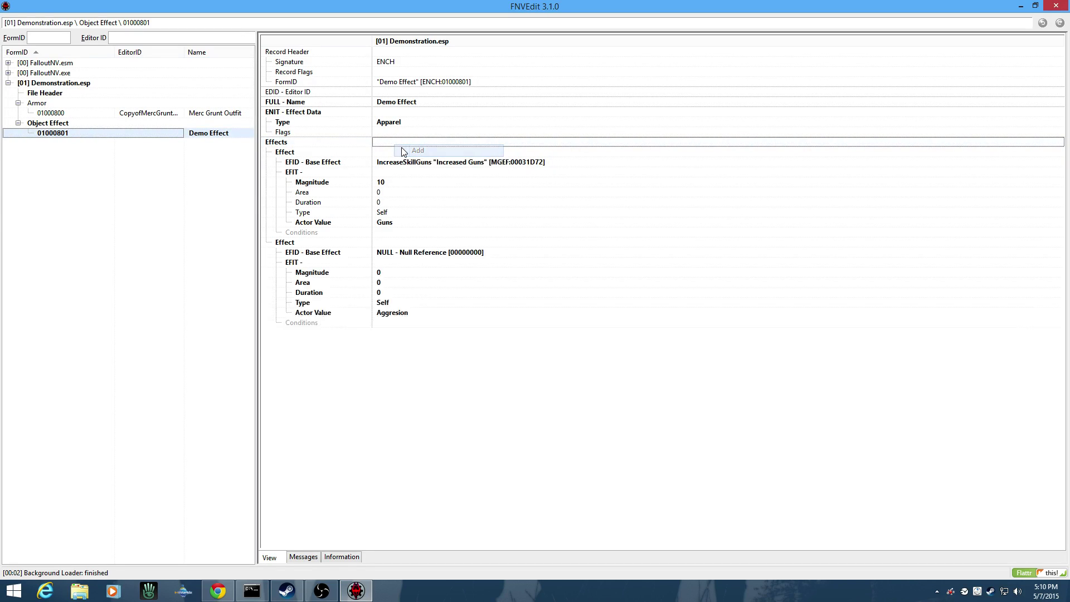
{"action": "left_click", "coordinate": [387, 253]}
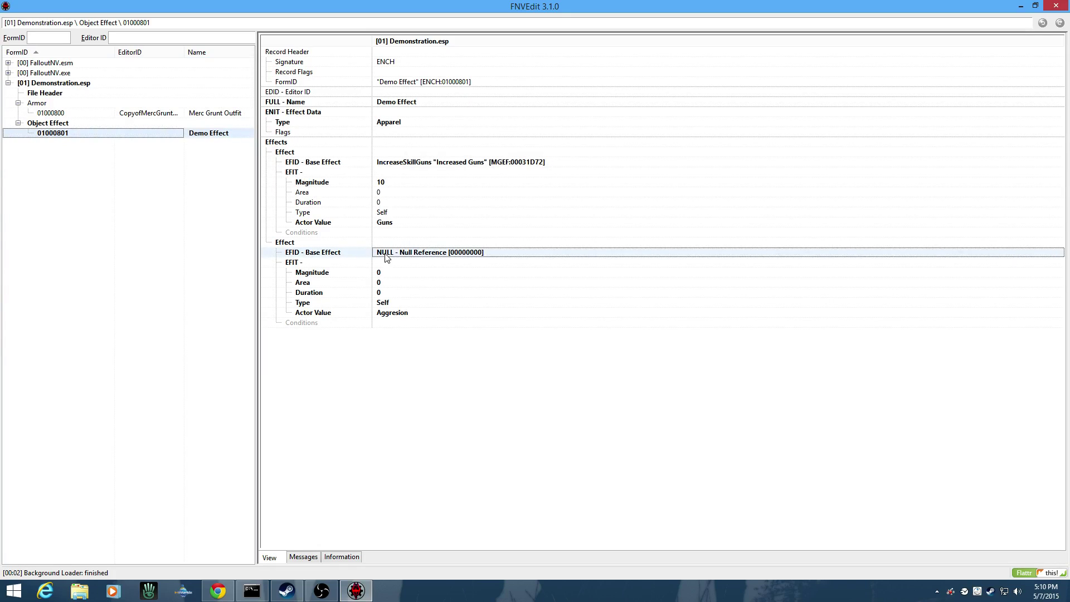
{"action": "left_click", "coordinate": [386, 254]}
{"action": "key", "text": "Down"}
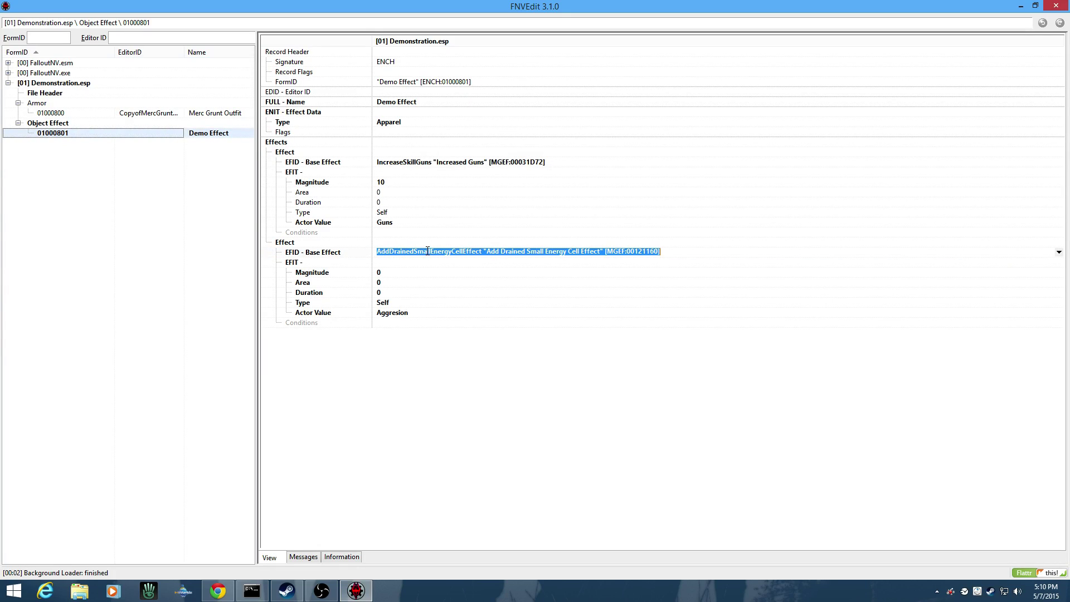
{"action": "key", "text": "Down"}
{"action": "key", "text": "Down"}
{"action": "key", "text": "Down"}
{"action": "key", "text": "Down"}
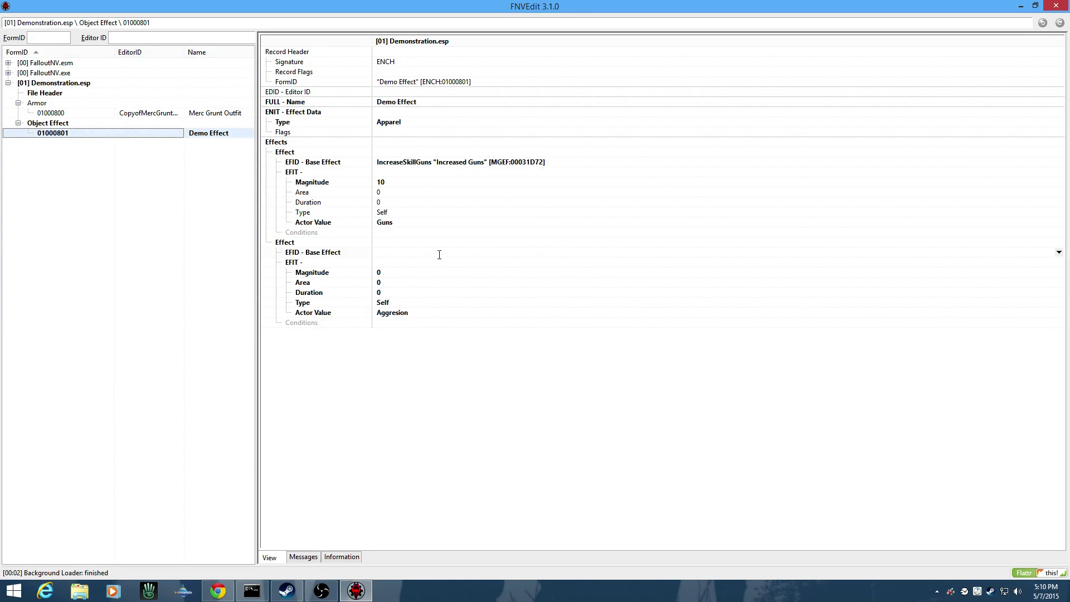
{"action": "key", "text": "Down"}
{"action": "key", "text": "Down"}
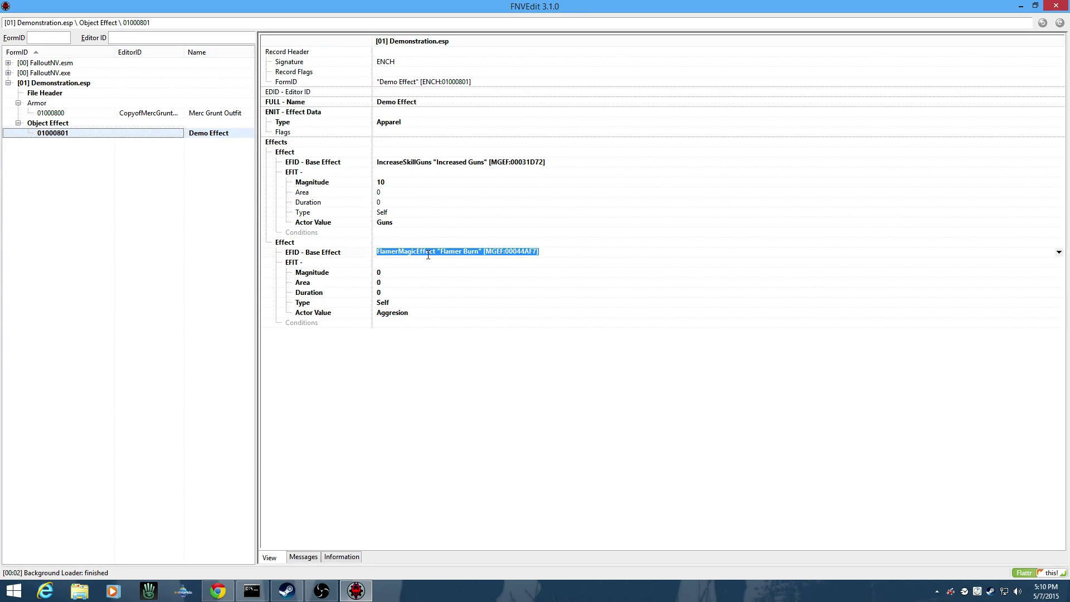
{"action": "type", "text": "increse"}
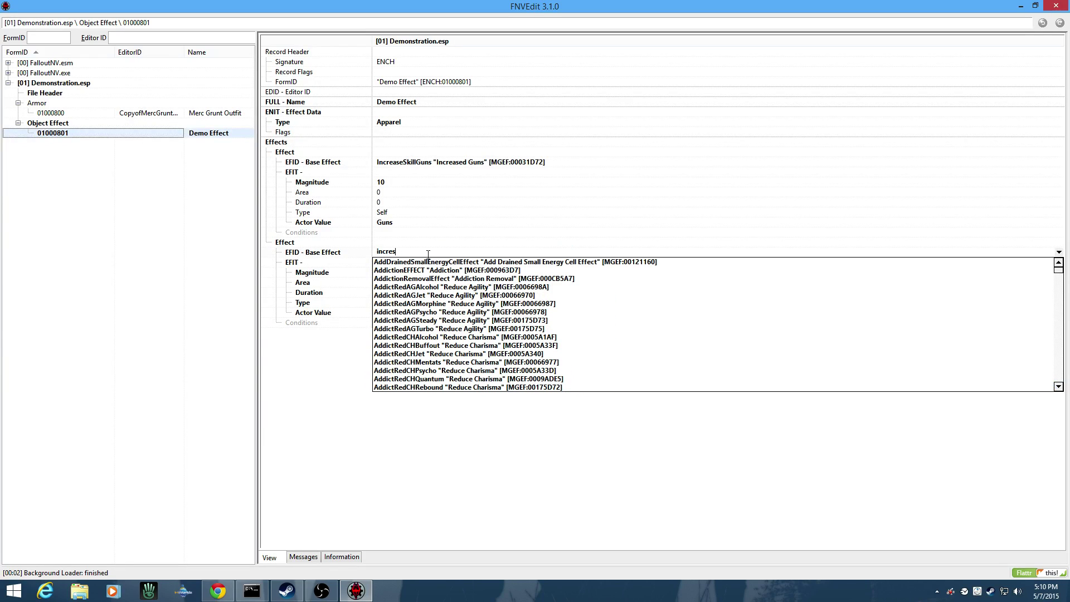
{"action": "key", "text": "BackSpace"}
{"action": "type", "text": "ases"}
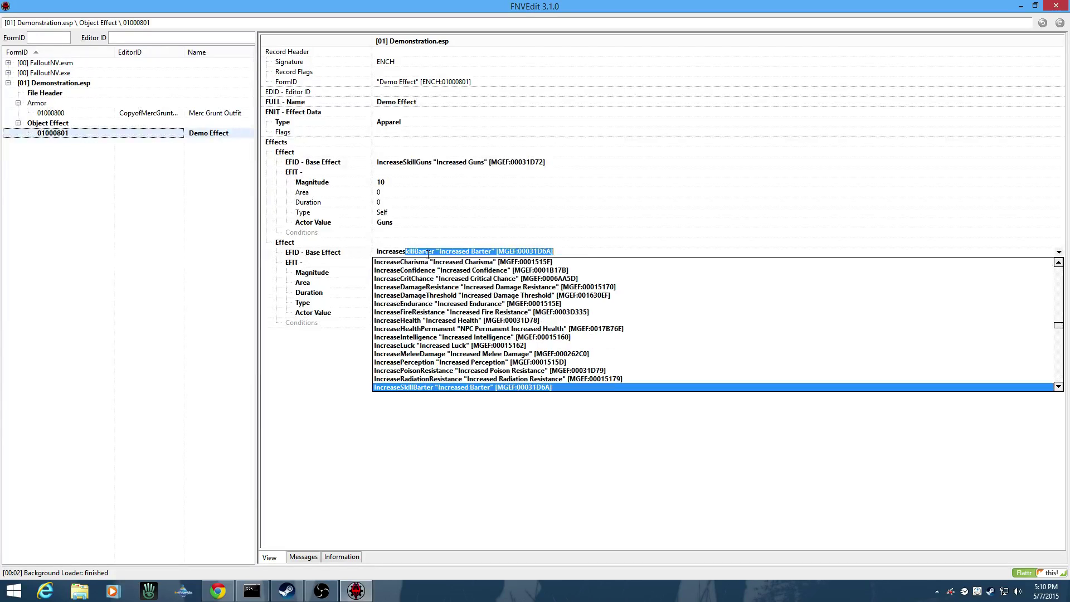
{"action": "type", "text": "killsneak"}
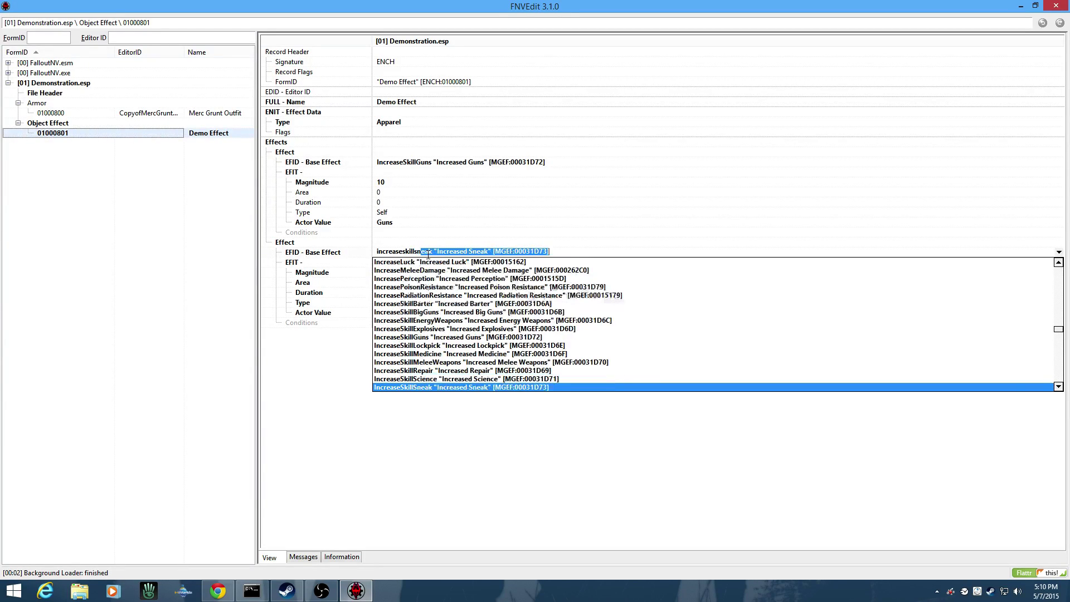
{"action": "left_click", "coordinate": [453, 387]}
Step: Set the Magnitude of the Increased Sneak effect to 25
{"action": "left_click", "coordinate": [390, 275]}
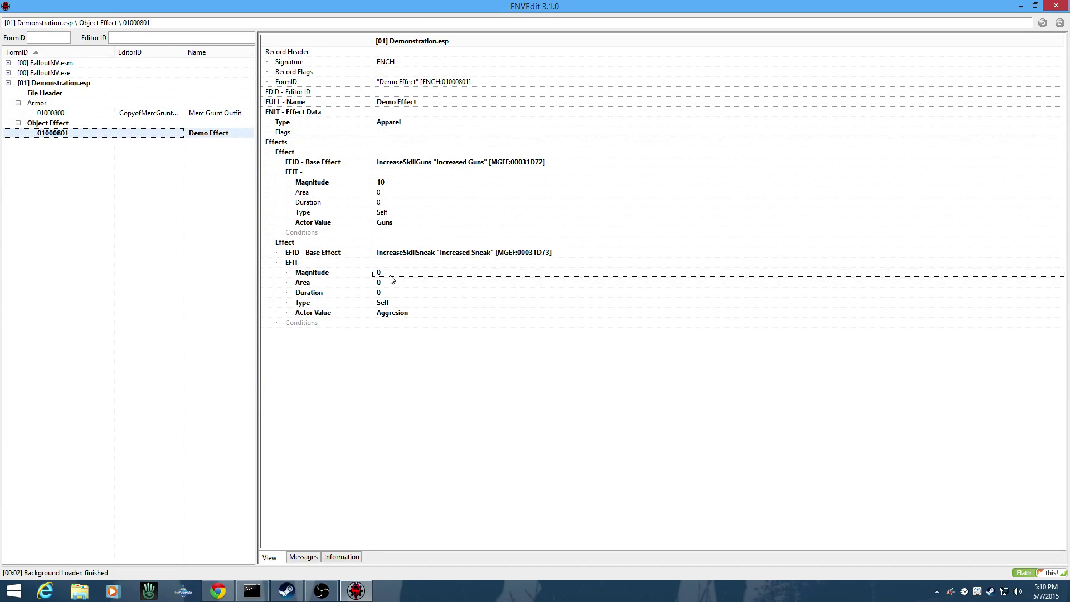
{"action": "right_click", "coordinate": [390, 276]}
{"action": "left_click", "coordinate": [402, 284]}
{"action": "type", "text": "25"}
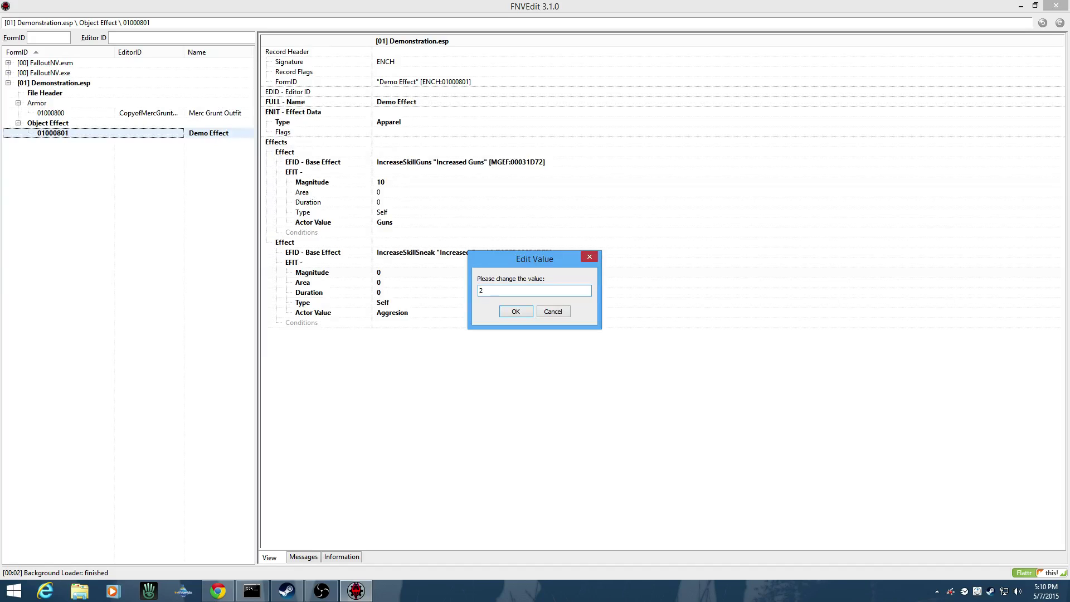
{"action": "key", "text": "Return"}
Step: Set the Actor Value of the Increased Sneak effect to Sneak
{"action": "left_click", "coordinate": [402, 316]}
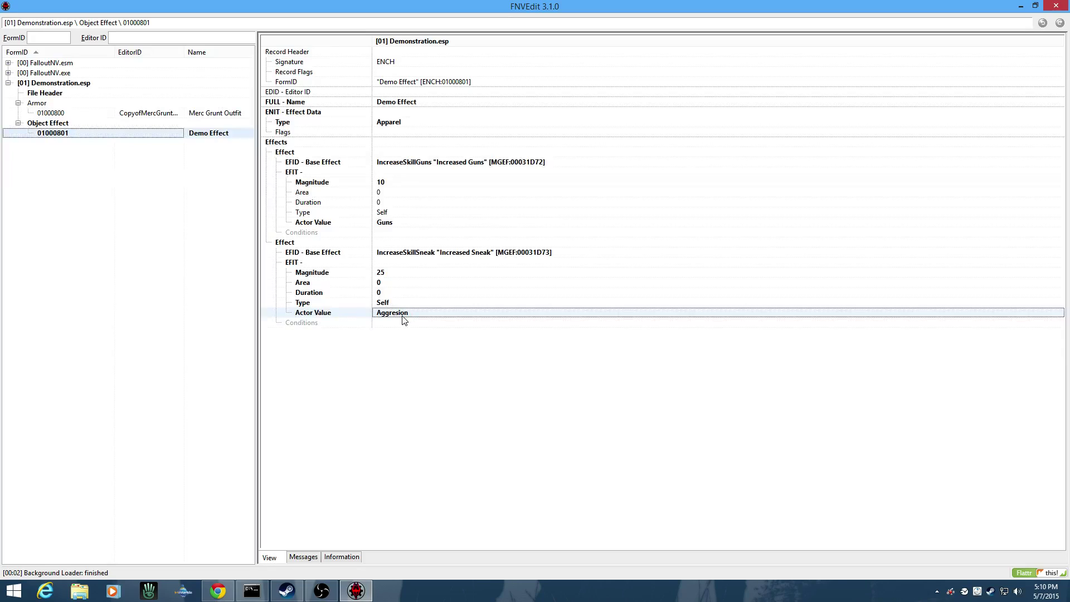
{"action": "left_click", "coordinate": [415, 316]}
{"action": "type", "text": "sneak"}
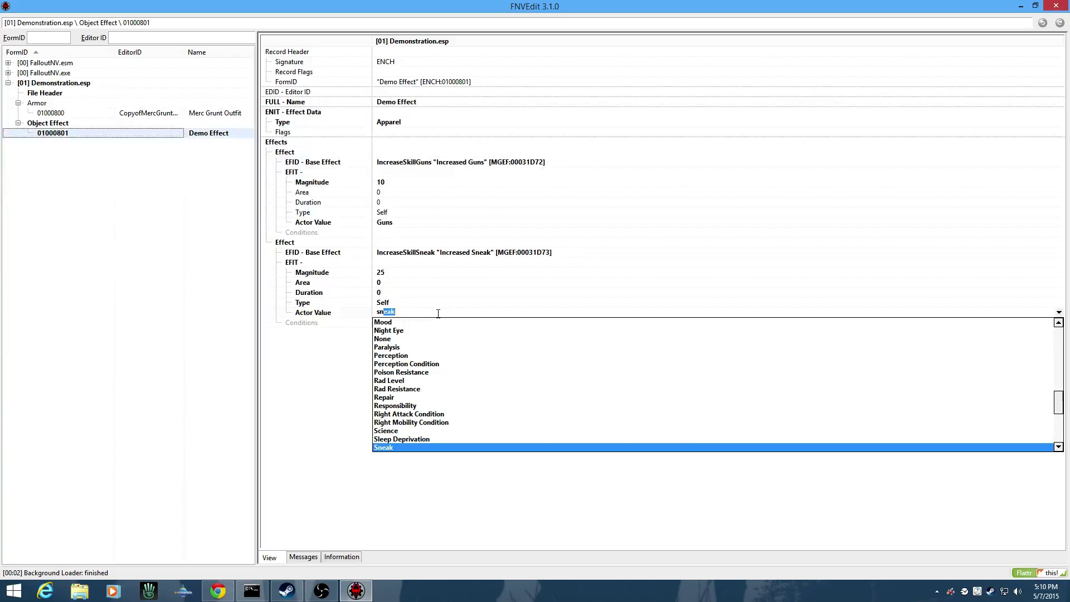
{"action": "key", "text": "Return"}
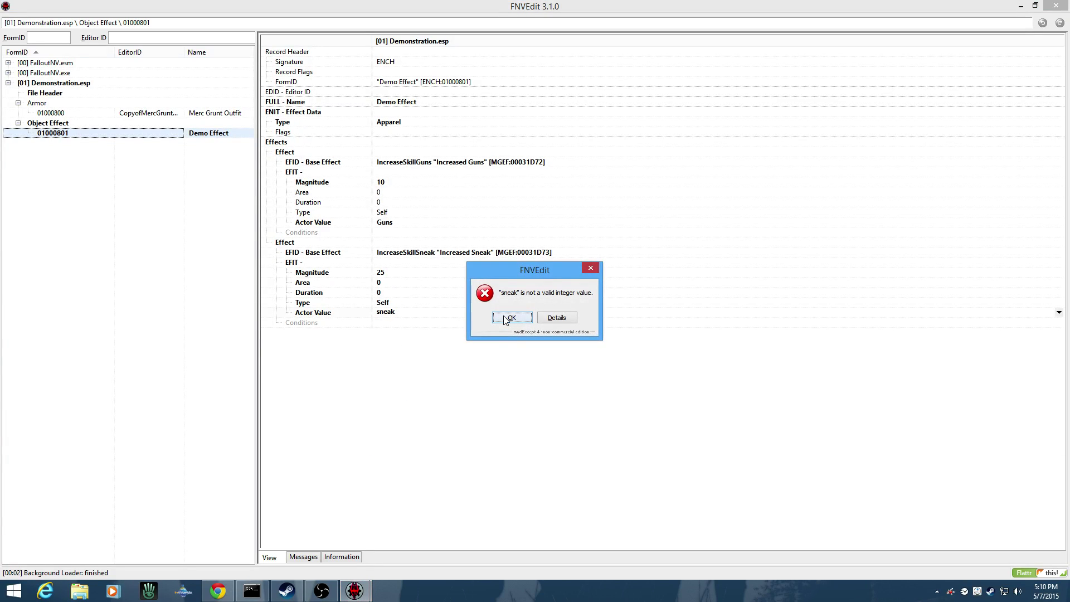
{"action": "left_click", "coordinate": [510, 318]}
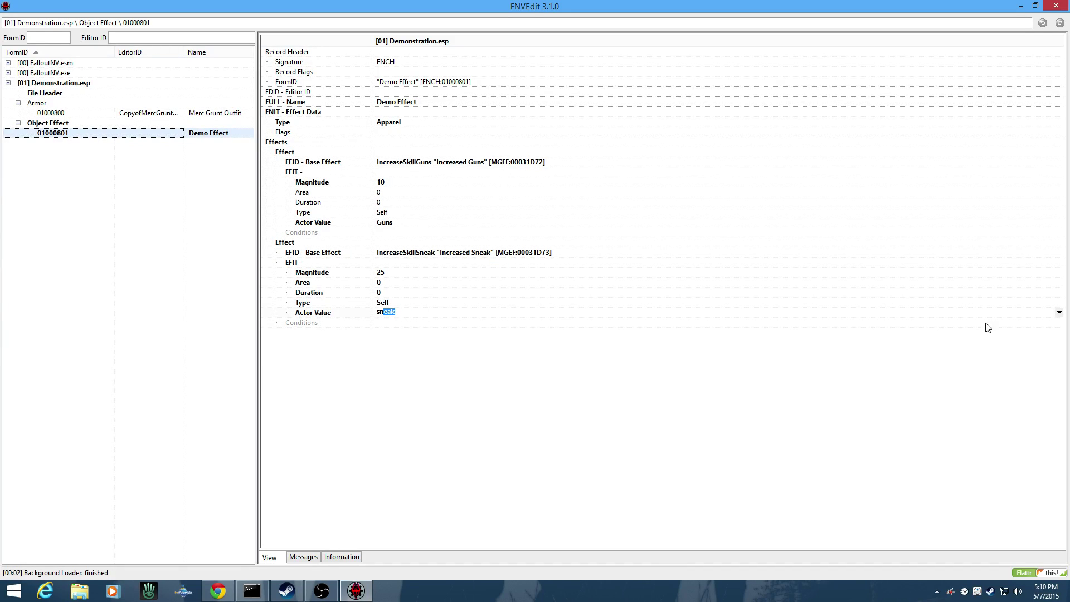
{"action": "left_click", "coordinate": [1057, 314]}
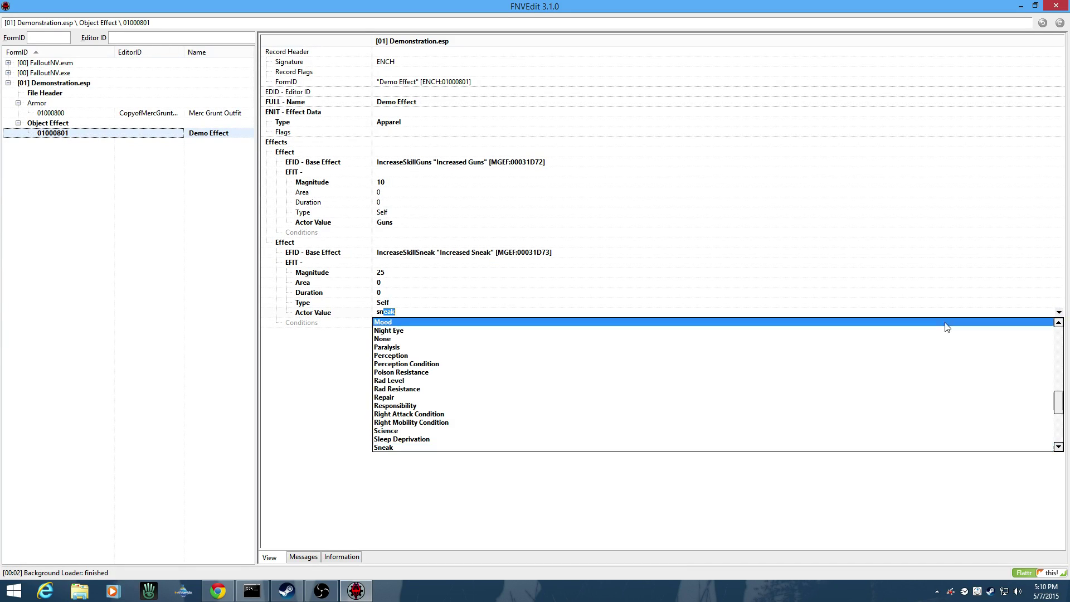
{"action": "left_click", "coordinate": [460, 447]}
{"action": "left_click", "coordinate": [474, 403]}
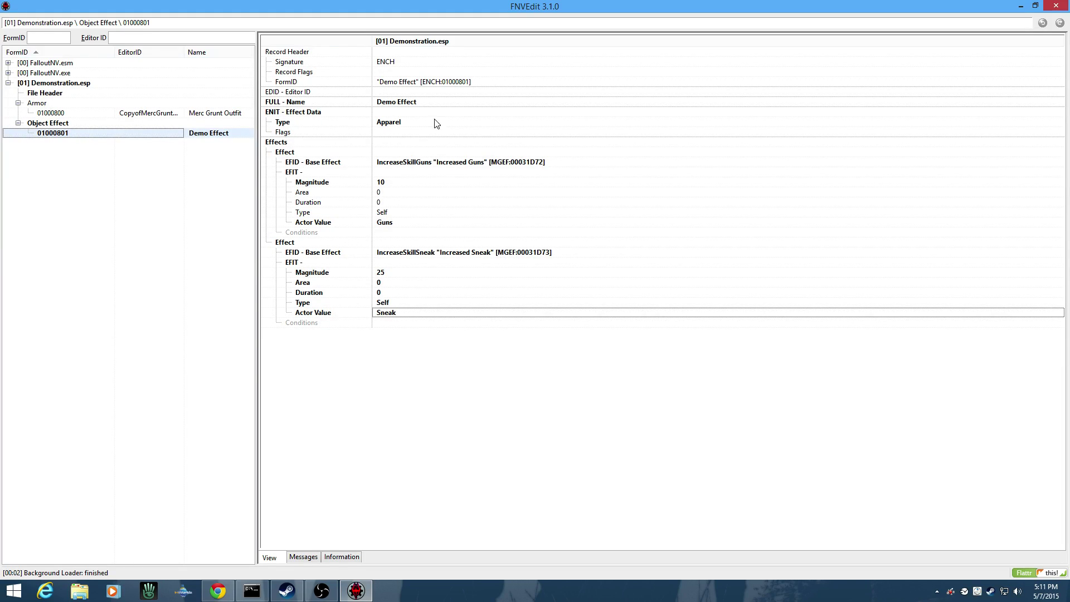
Step: Copy the FormID 01000801 from the Demo Effect record's header
{"action": "double_click", "coordinate": [448, 82]}
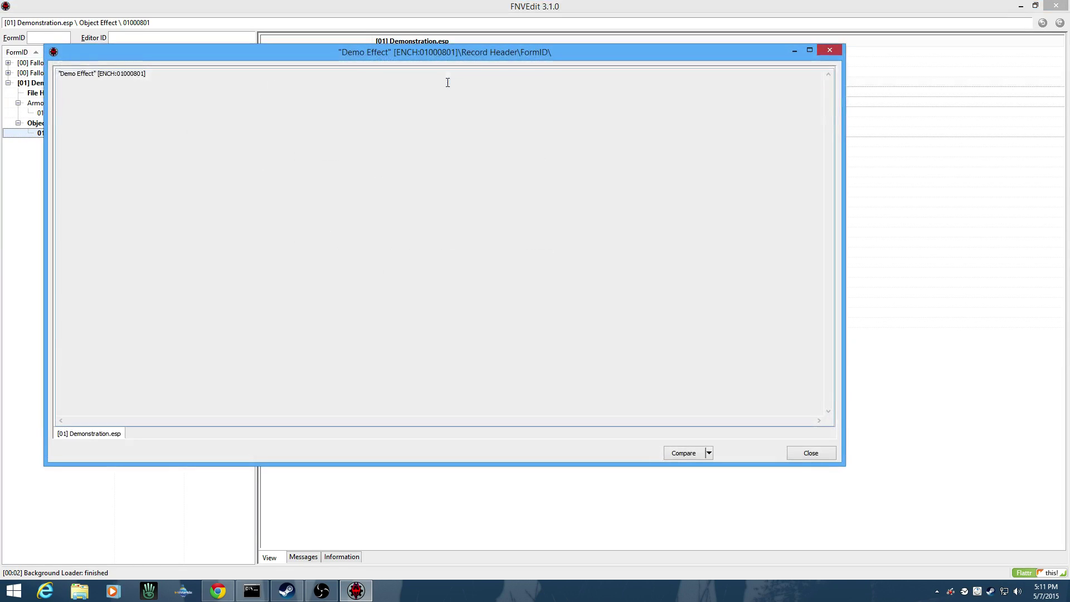
{"action": "left_click_drag", "start_coordinate": [117, 74], "coordinate": [140, 76]}
{"action": "right_click", "coordinate": [139, 77]}
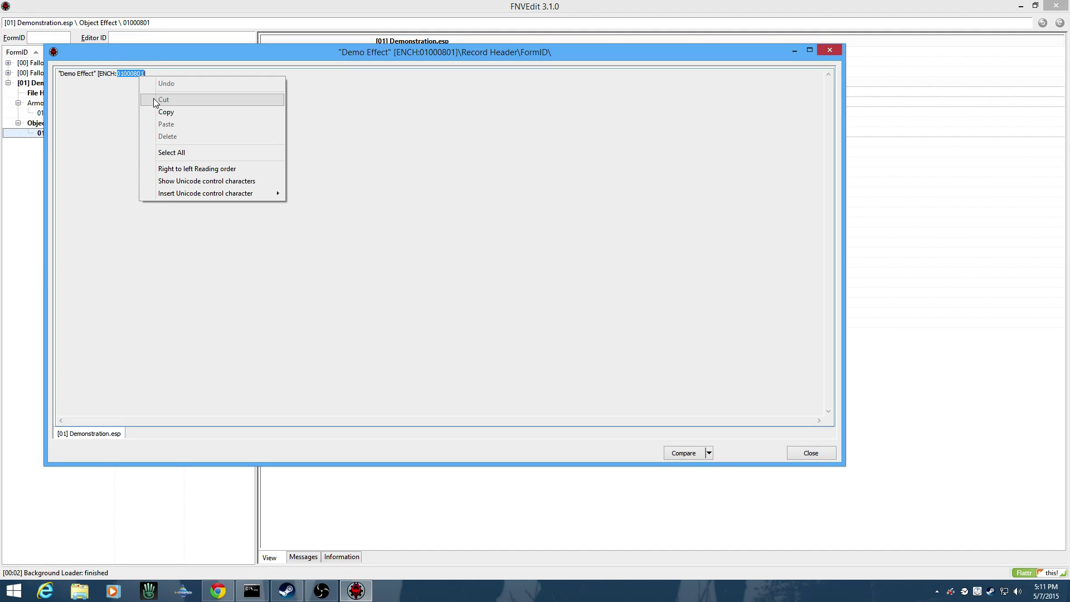
{"action": "left_click", "coordinate": [162, 110]}
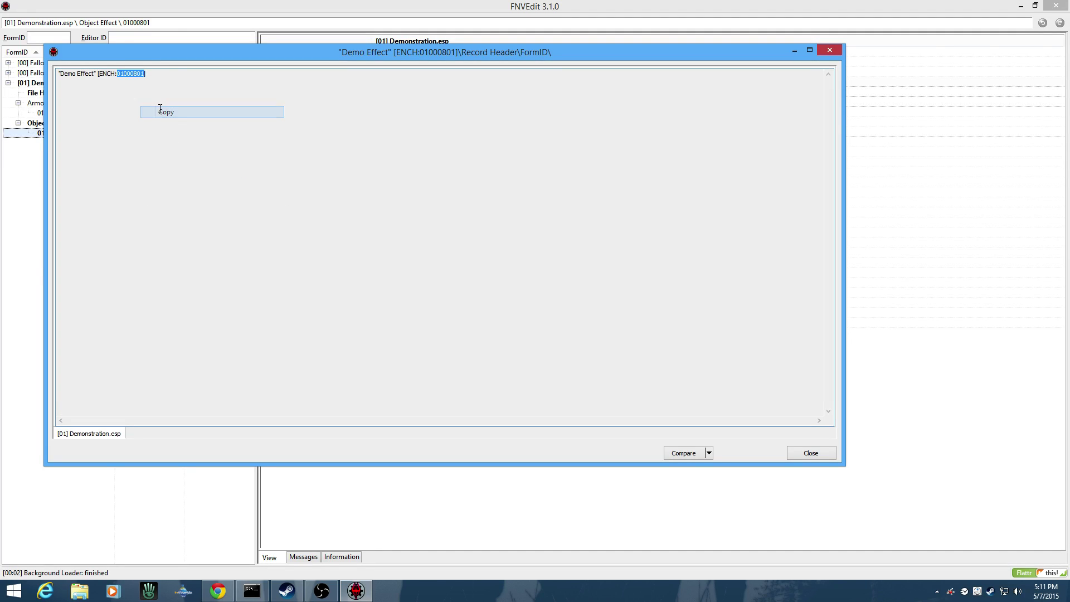
{"action": "left_click", "coordinate": [831, 454]}
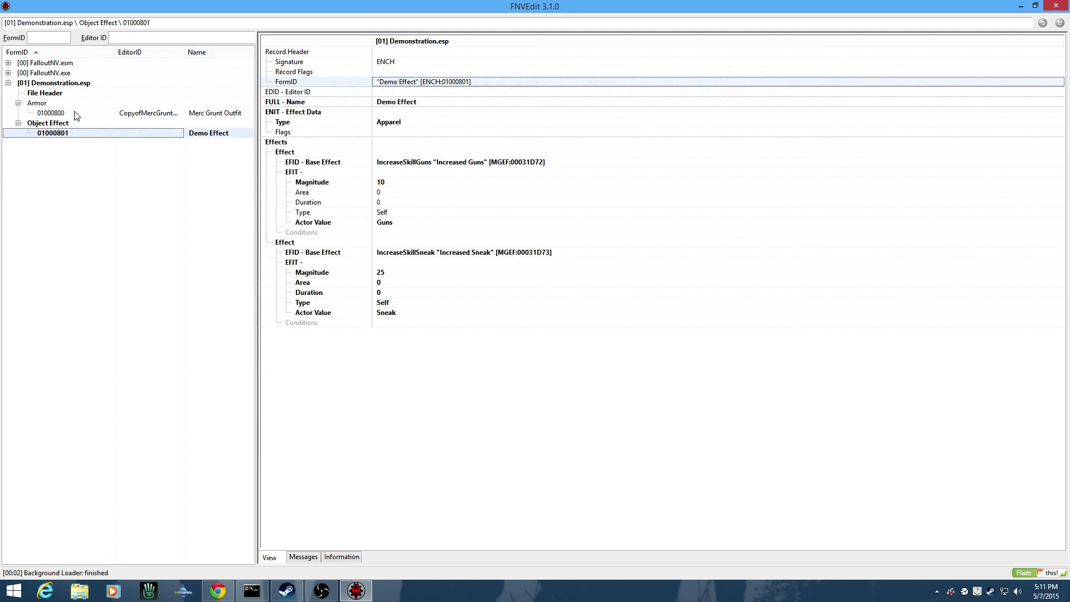
Step: Remove the existing EITM - Object Effect from the copied Merc Grunt Outfit armor record
{"action": "left_click", "coordinate": [117, 113]}
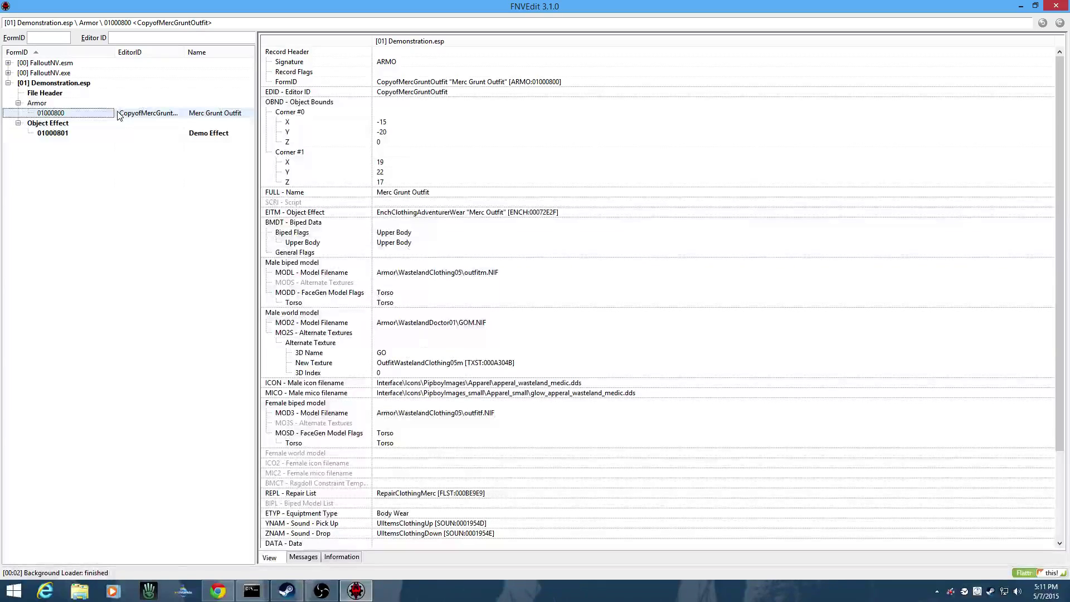
{"action": "right_click", "coordinate": [408, 215]}
{"action": "left_click", "coordinate": [438, 231]}
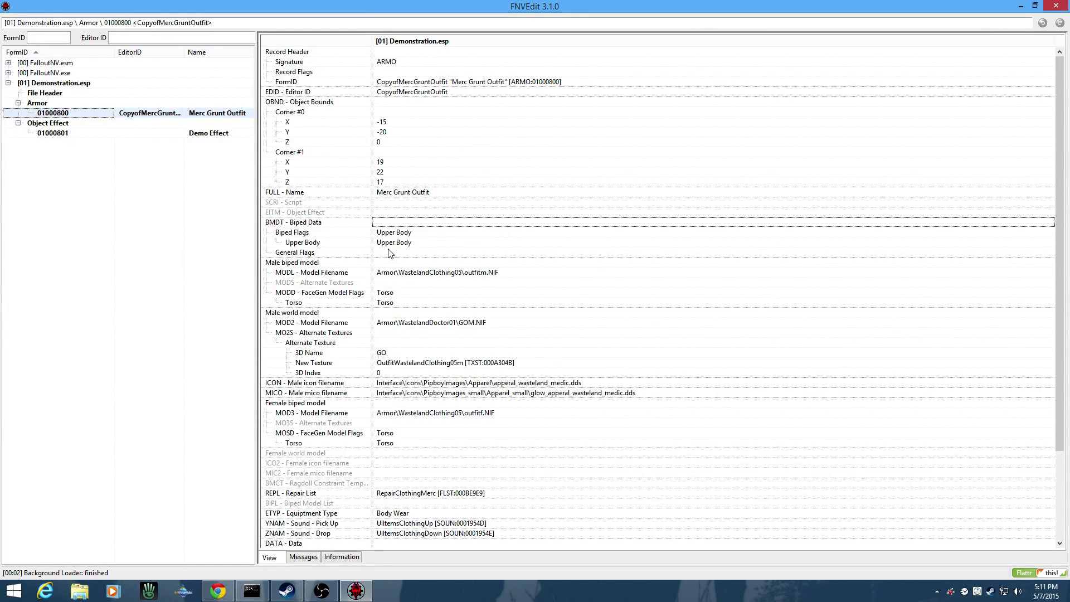
Step: Add a new EITM - Object Effect to the Merc Grunt Outfit record, set it to FormID 01000801, and check the assigned value
{"action": "right_click", "coordinate": [406, 214]}
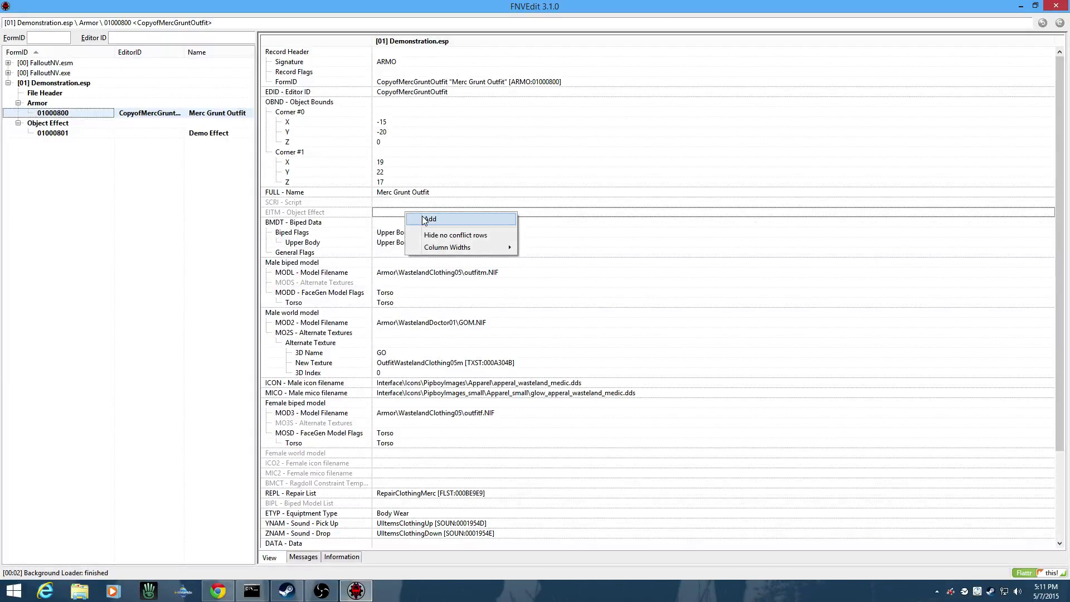
{"action": "left_click", "coordinate": [430, 219]}
{"action": "right_click", "coordinate": [423, 214]}
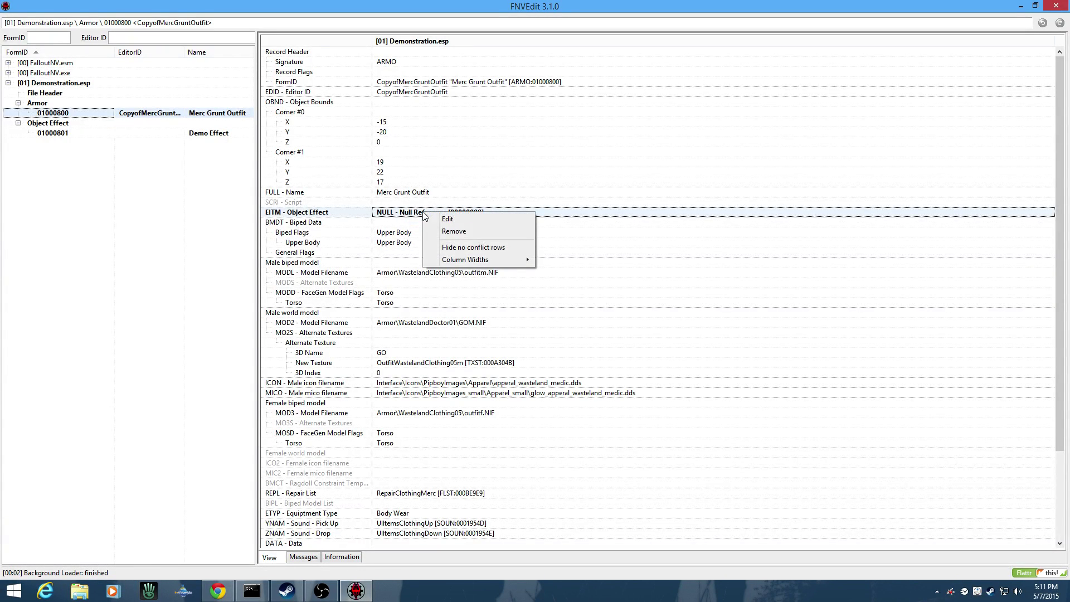
{"action": "left_click", "coordinate": [437, 219]}
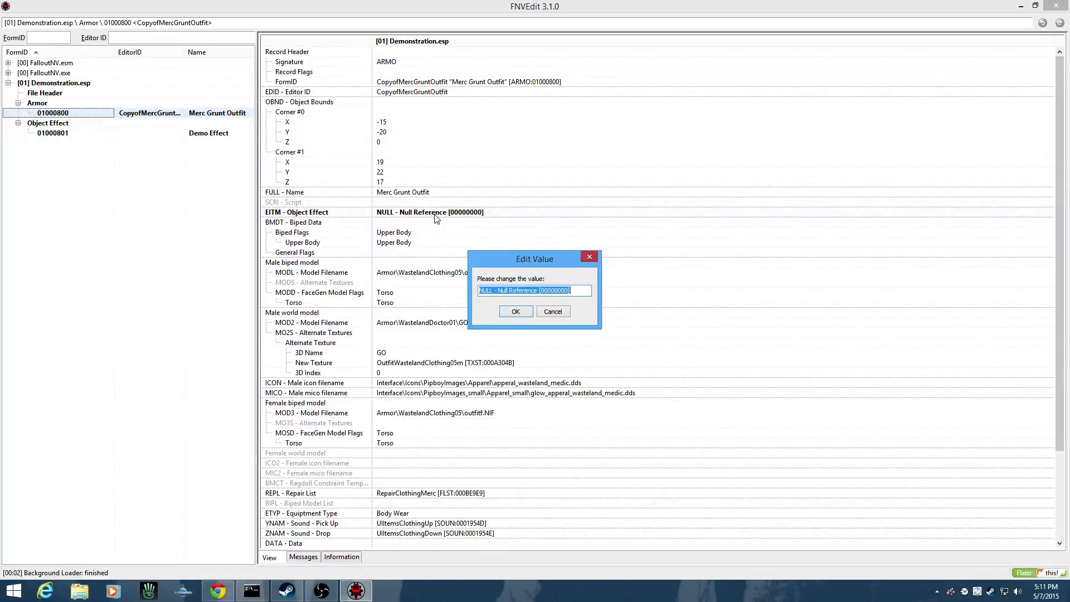
{"action": "type", "text": "01000801"}
{"action": "key", "text": "Return"}
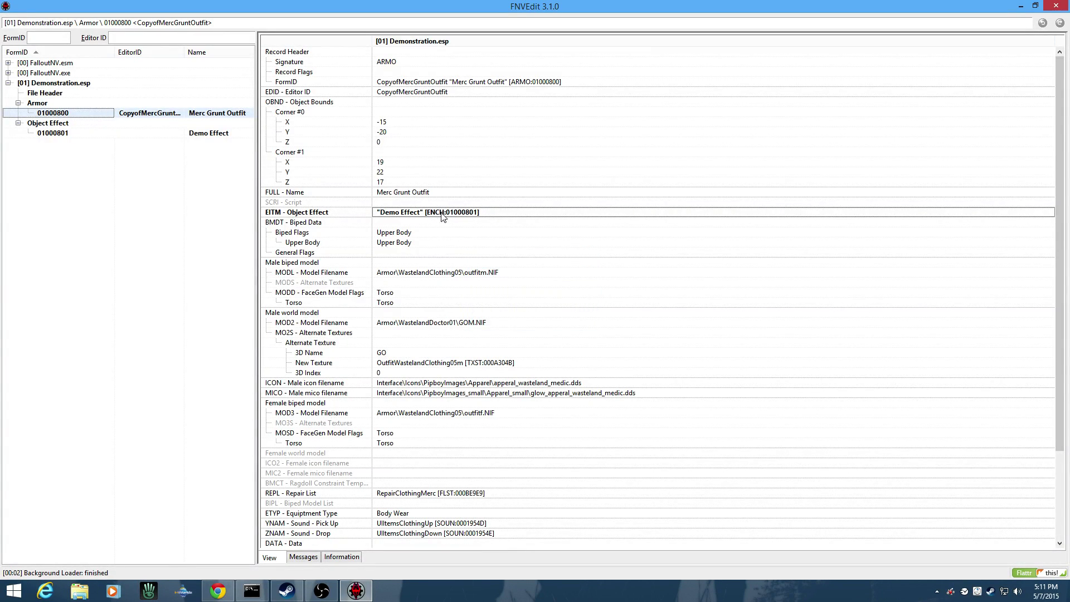
{"action": "left_click", "coordinate": [471, 231]}
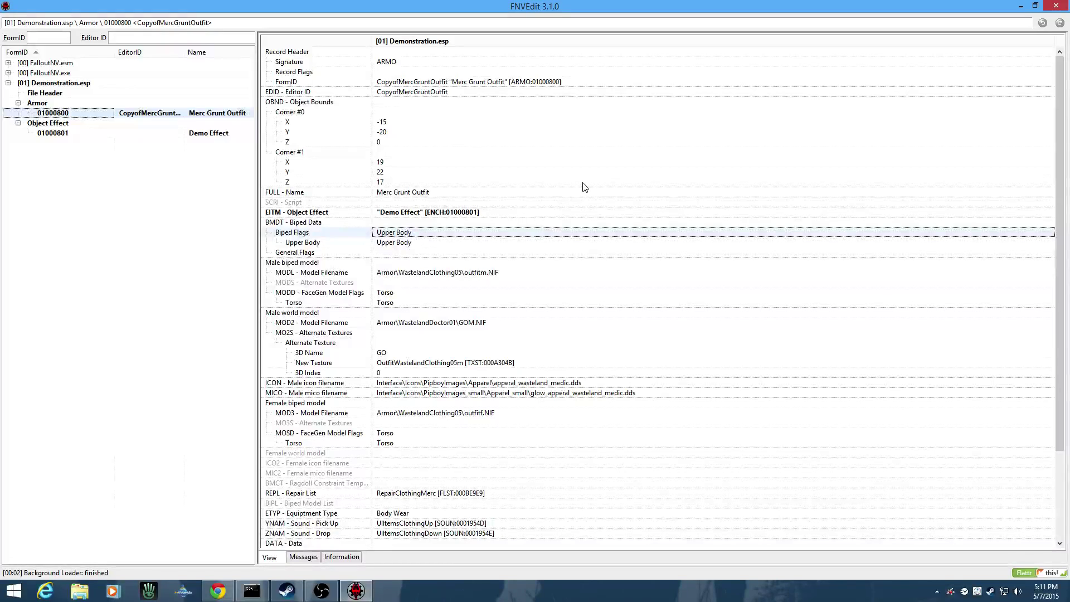
{"action": "double_click", "coordinate": [471, 211]}
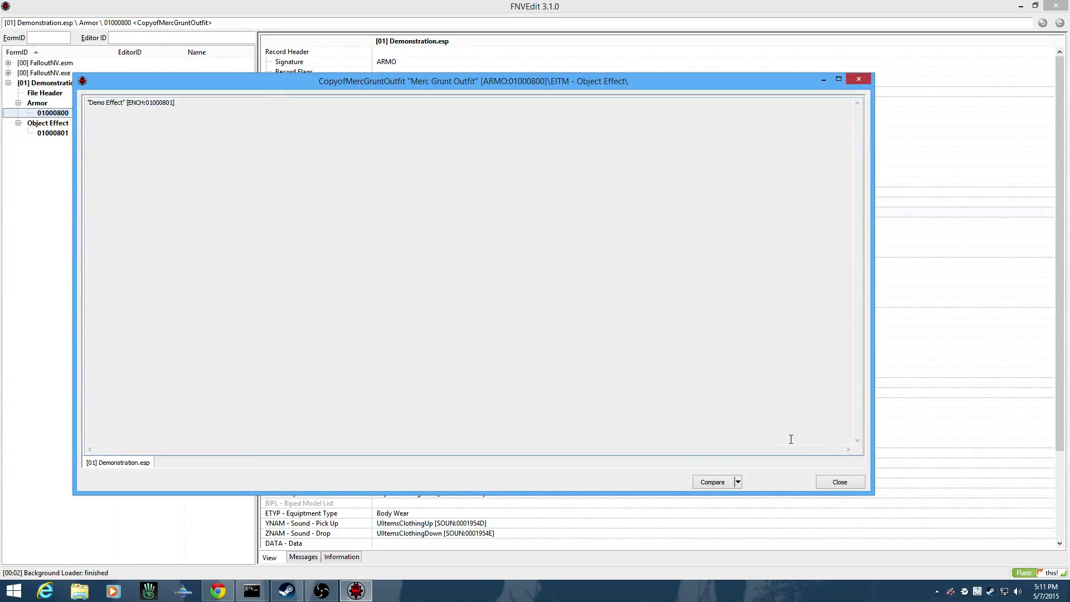
{"action": "left_click", "coordinate": [851, 482]}
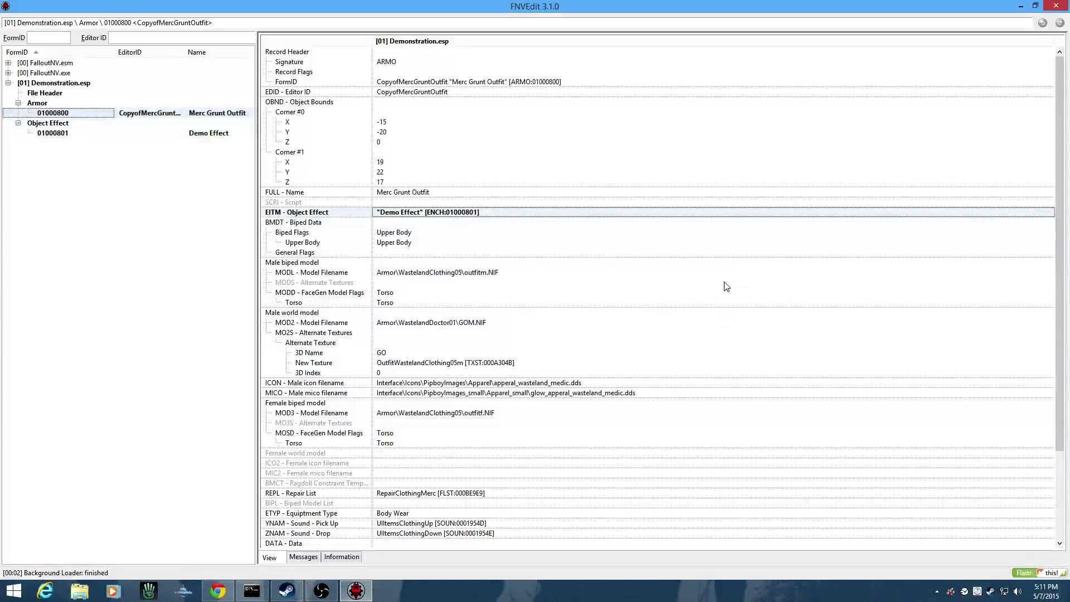